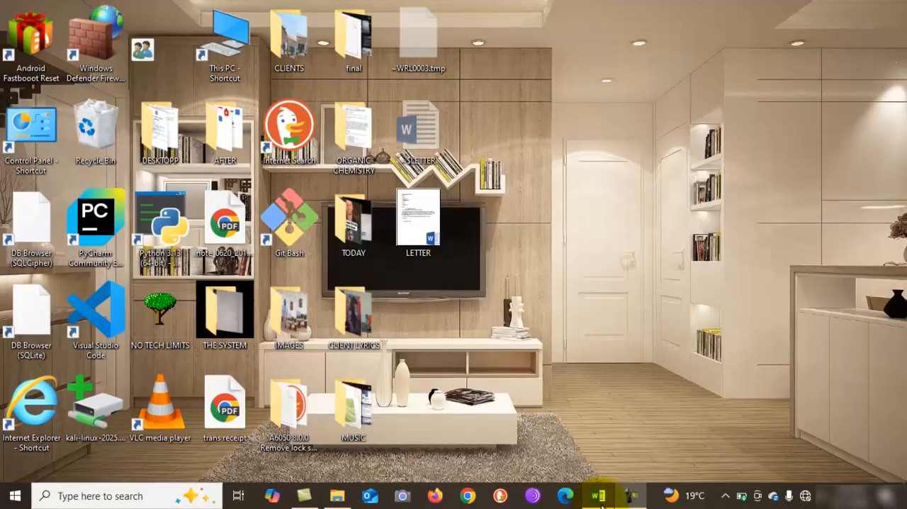
Switch to the LETTER document in Word and ignore all spelling flags for "Notechlimits" in the first line.
{"action": "left_click", "coordinate": [599, 496]}
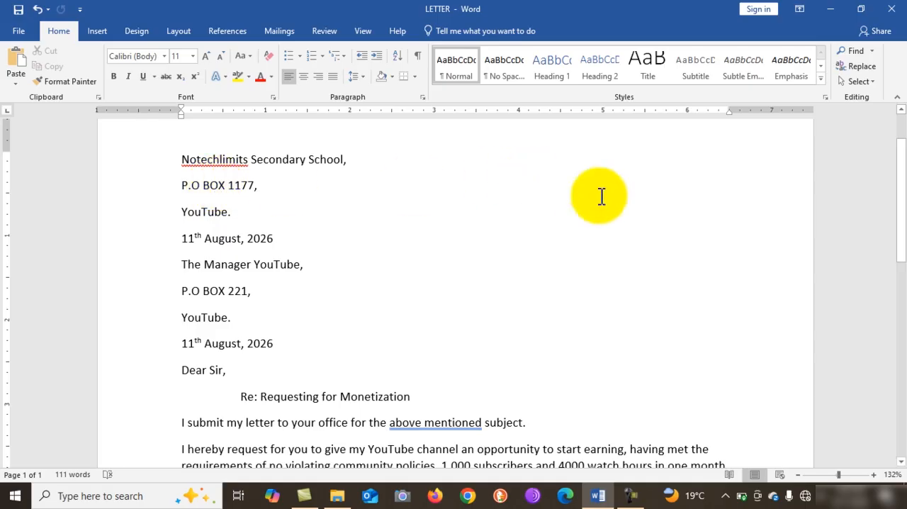
{"action": "mouse_move", "coordinate": [901, 197]}
{"action": "left_mouse_down"}
{"action": "mouse_move", "coordinate": [901, 261]}
{"action": "mouse_move", "coordinate": [901, 184]}
{"action": "left_mouse_up"}
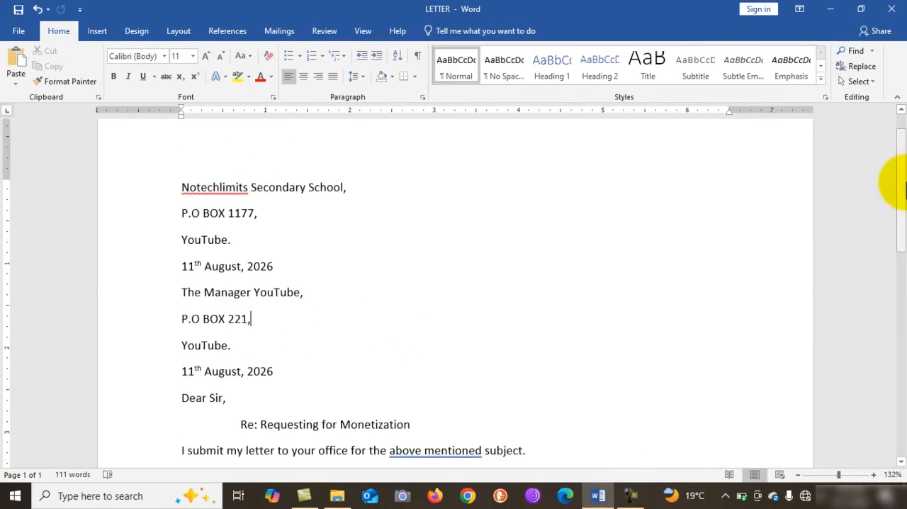
{"action": "right_click", "coordinate": [211, 192]}
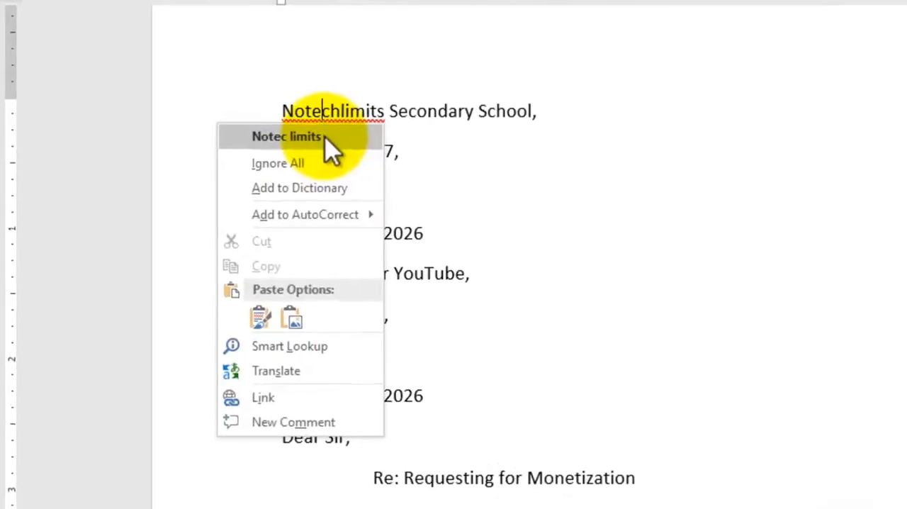
{"action": "left_click", "coordinate": [297, 164]}
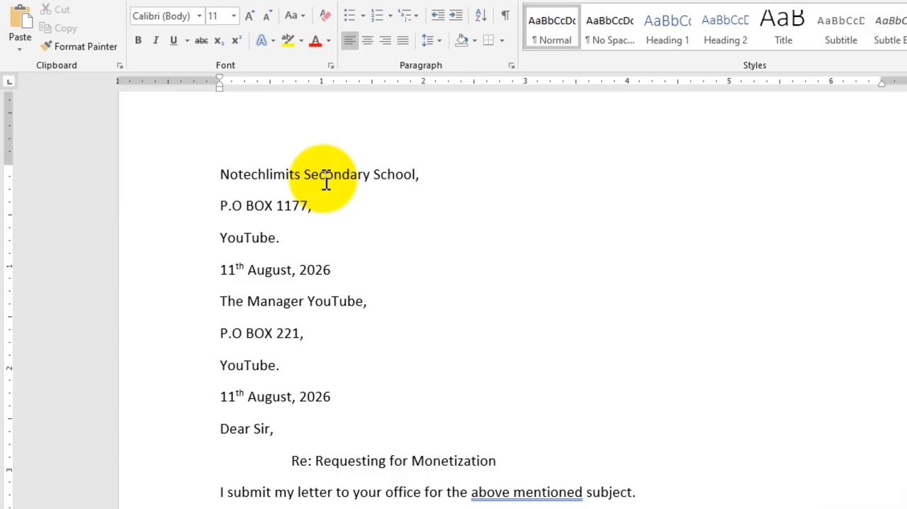
Set the font size of the entire letter to 13.
{"action": "key", "text": "ctrl+a"}
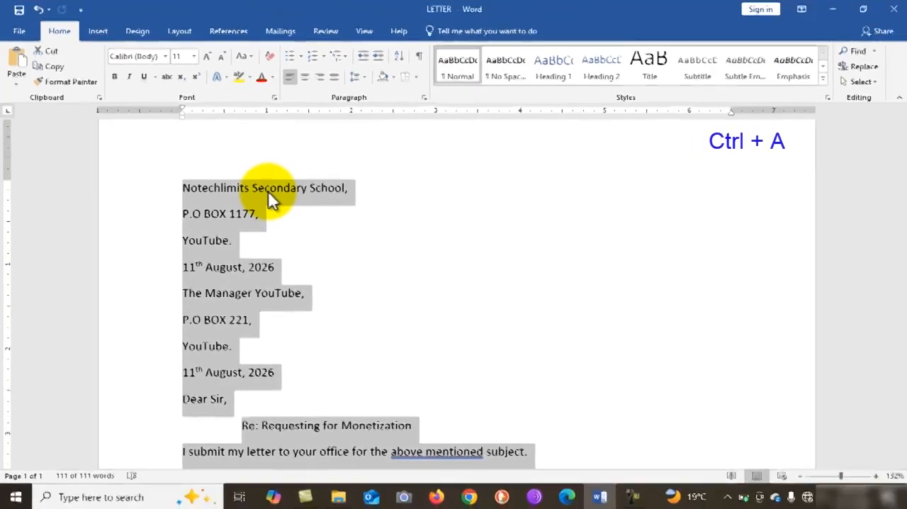
{"action": "left_click", "coordinate": [182, 57]}
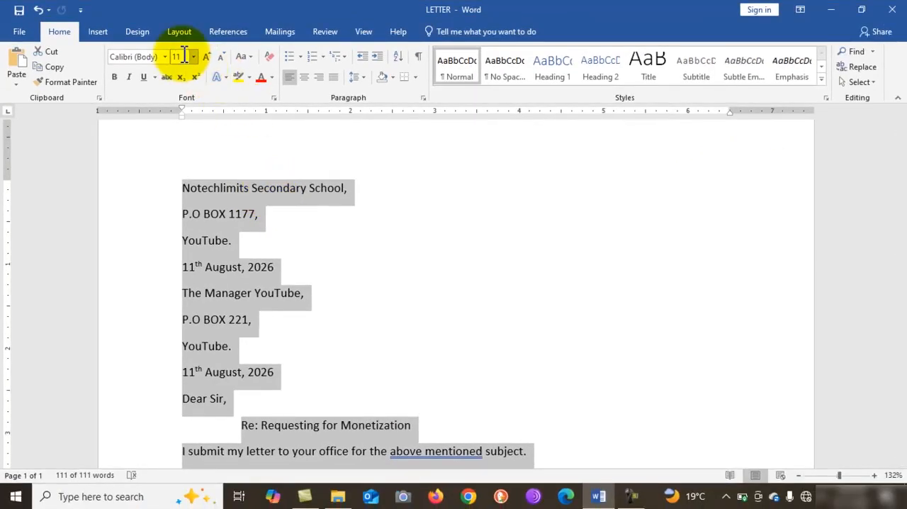
{"action": "type", "text": "1"}
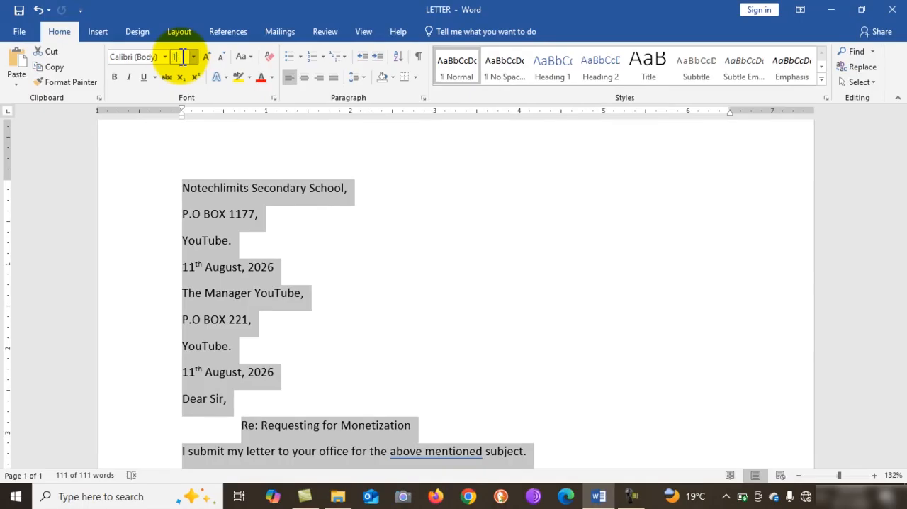
{"action": "type", "text": "3"}
{"action": "key", "text": "Return"}
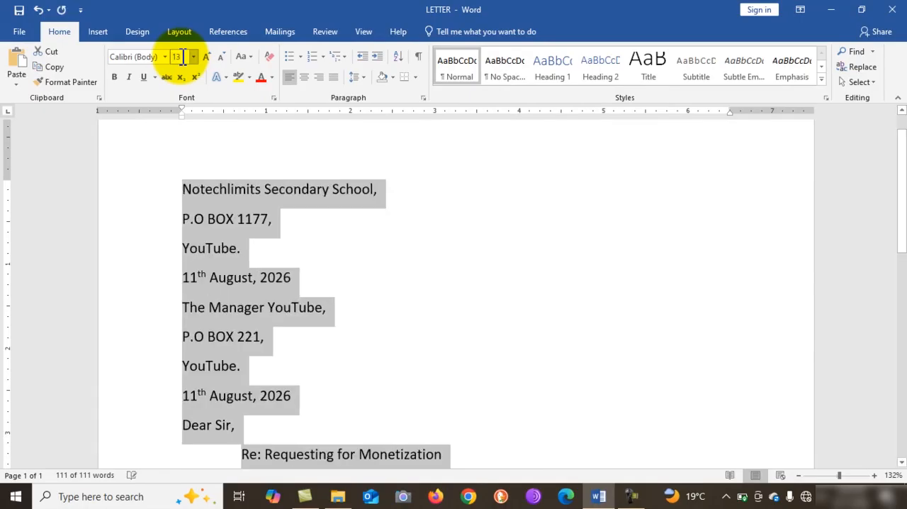
{"action": "left_click", "coordinate": [349, 218]}
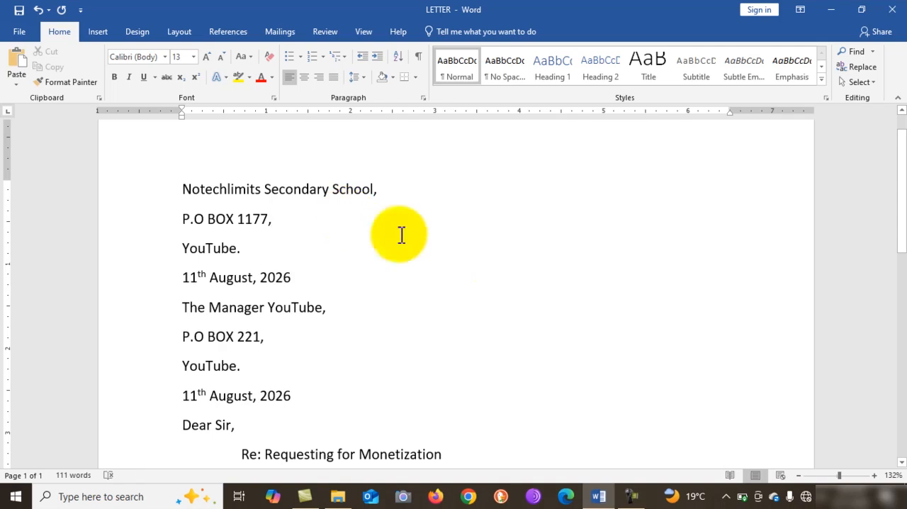
Right-align the sender's four-line address block, from the school name through its date.
{"action": "scroll", "coordinate": [498, 303], "scroll_direction": "down", "scroll_amount": 1}
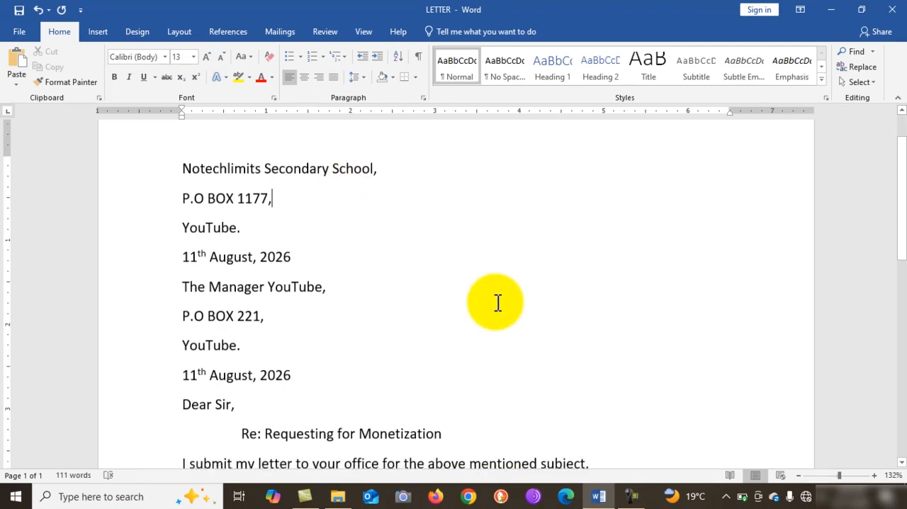
{"action": "scroll", "coordinate": [497, 303], "scroll_direction": "down", "scroll_amount": 6}
{"action": "scroll", "coordinate": [497, 303], "scroll_direction": "up", "scroll_amount": 5}
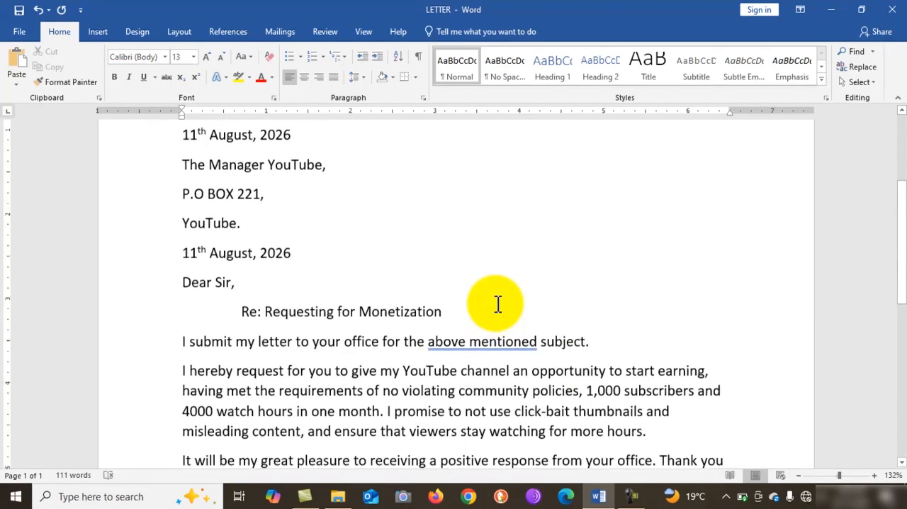
{"action": "scroll", "coordinate": [498, 303], "scroll_direction": "up", "scroll_amount": 3}
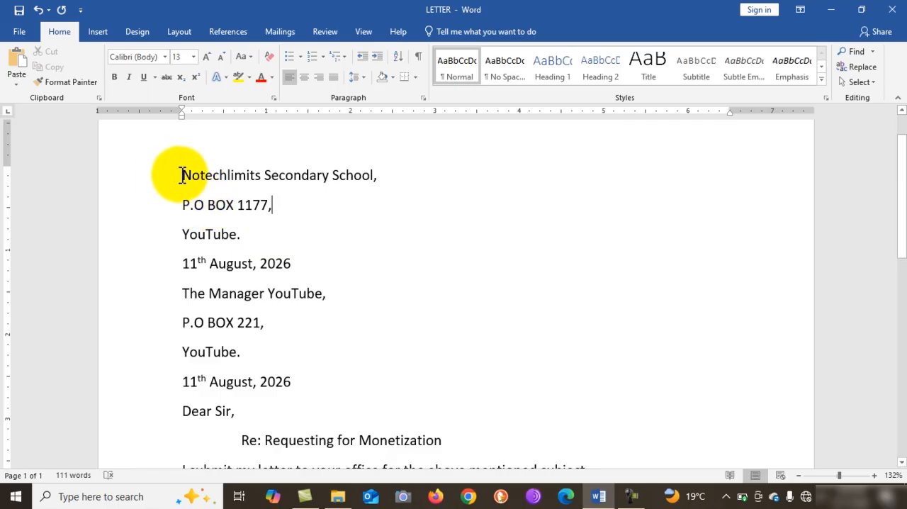
{"action": "left_click_drag", "start_coordinate": [183, 175], "coordinate": [300, 263]}
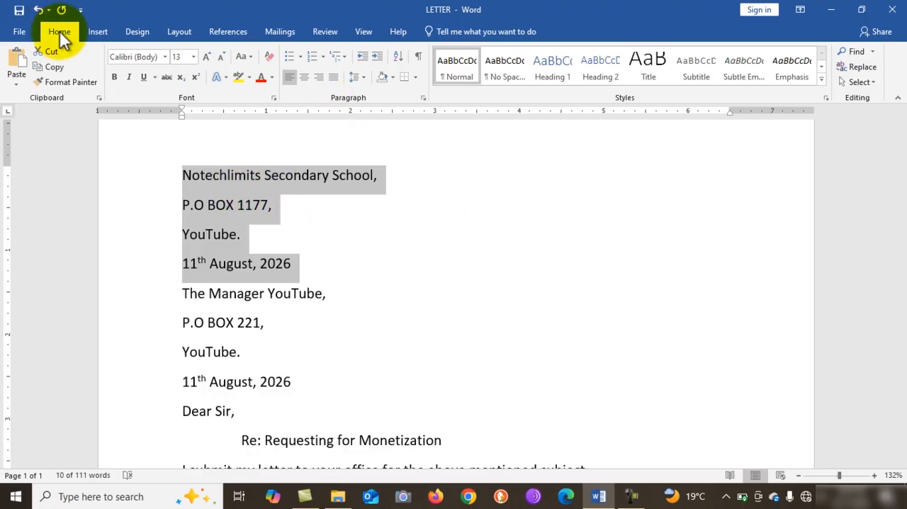
{"action": "left_click", "coordinate": [318, 78]}
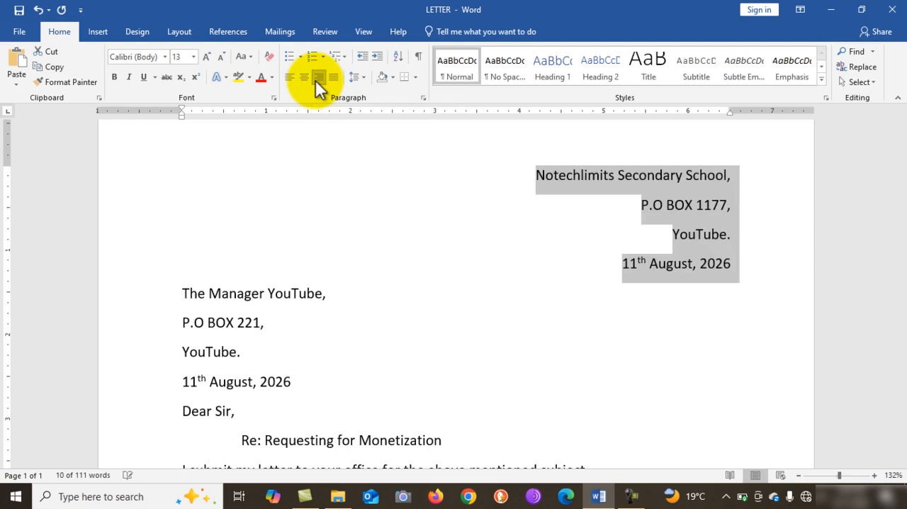
{"action": "left_click", "coordinate": [734, 256]}
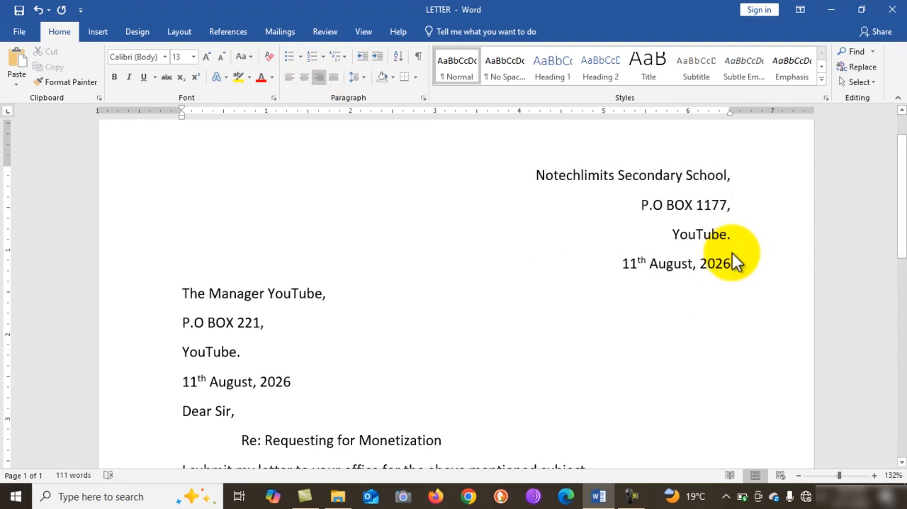
Underline "Requesting for Monetization" in the subject line, leaving out "Re:".
{"action": "scroll", "coordinate": [734, 259], "scroll_direction": "down", "scroll_amount": 3}
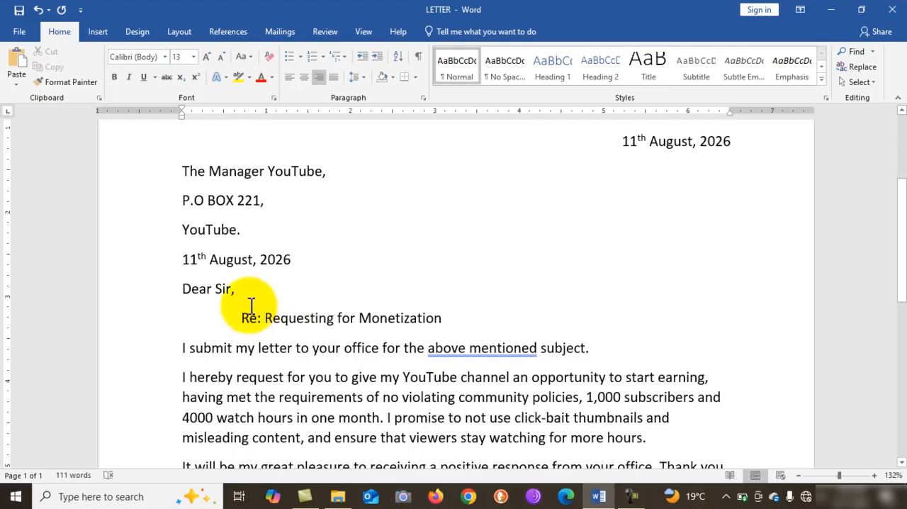
{"action": "left_click_drag", "start_coordinate": [265, 318], "coordinate": [423, 326]}
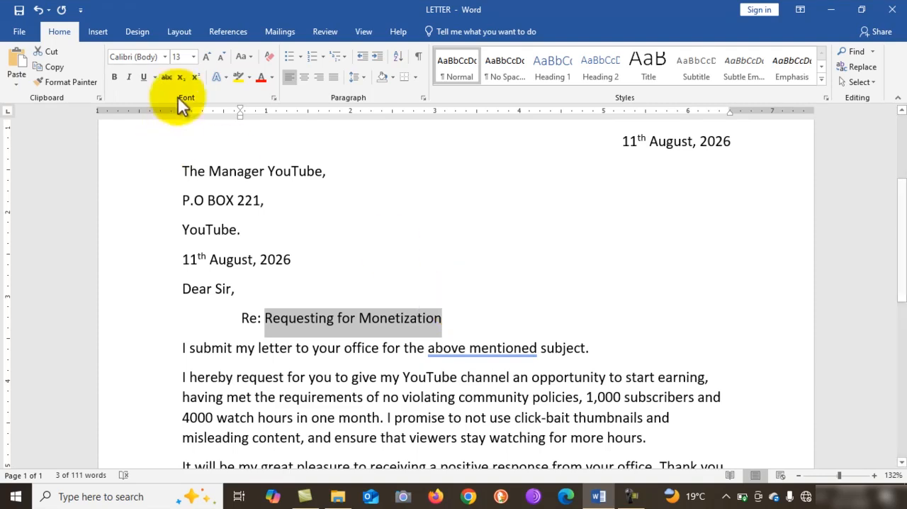
{"action": "left_click", "coordinate": [145, 80]}
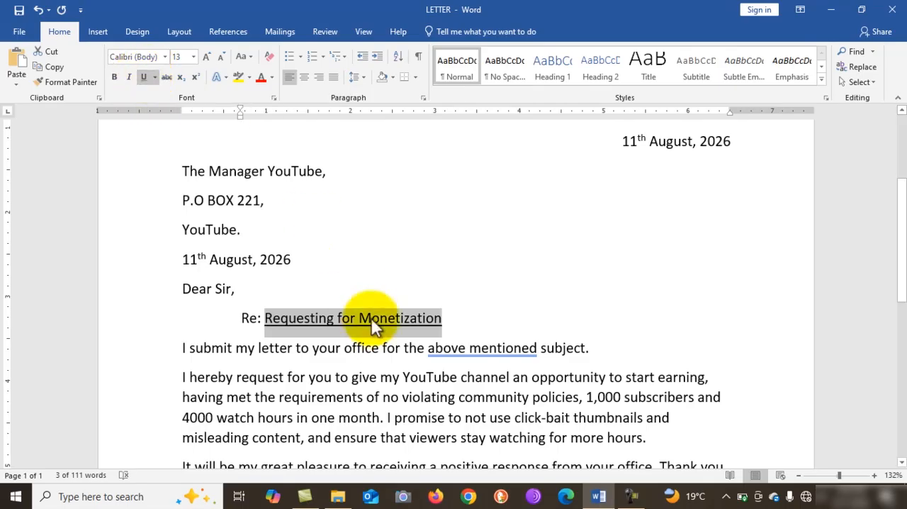
{"action": "left_click", "coordinate": [402, 326]}
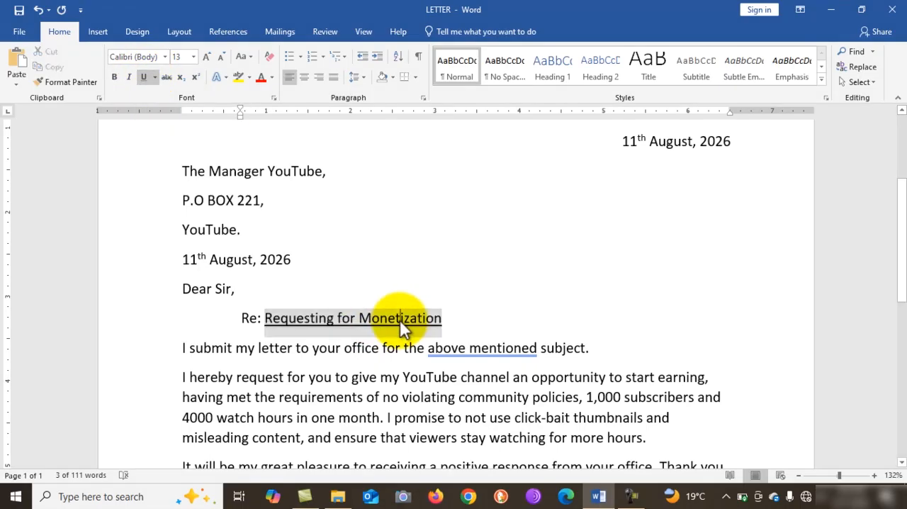
Ignore the grammar flag on "above mentioned" once in the opening body sentence.
{"action": "left_click", "coordinate": [474, 357]}
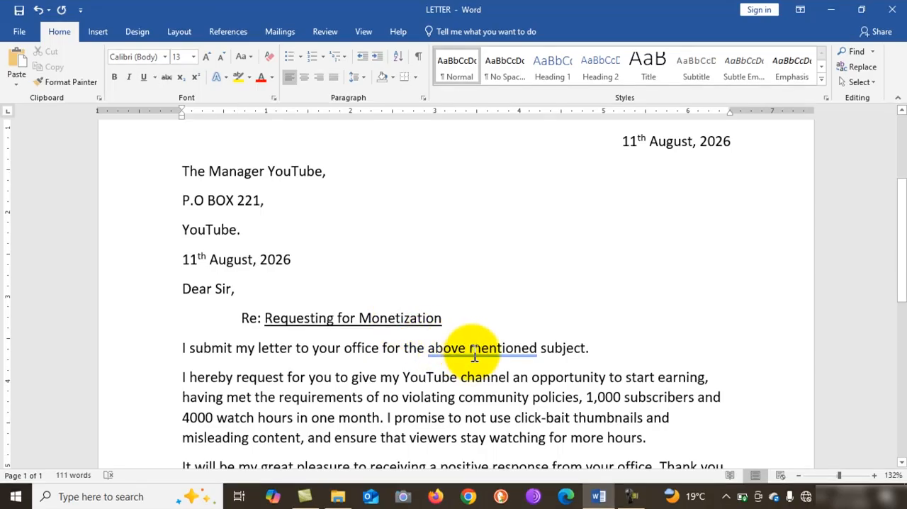
{"action": "right_click", "coordinate": [475, 356]}
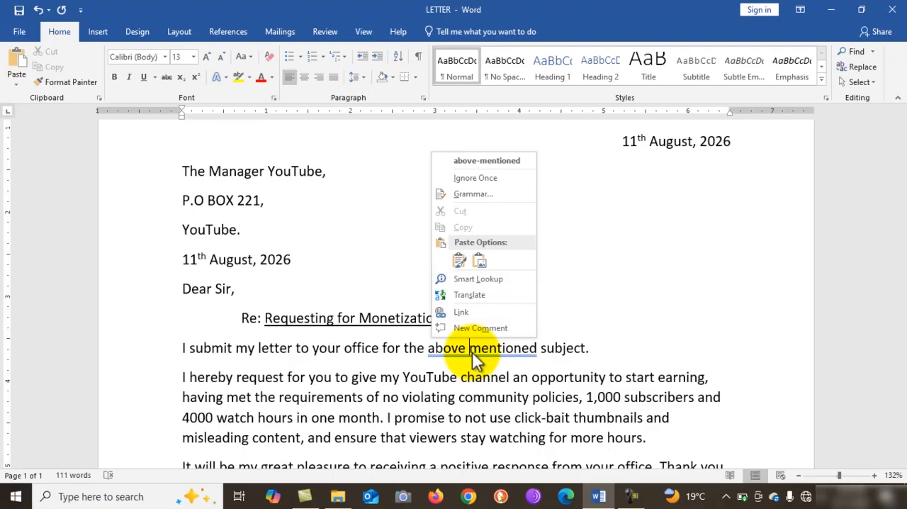
{"action": "left_click", "coordinate": [503, 180]}
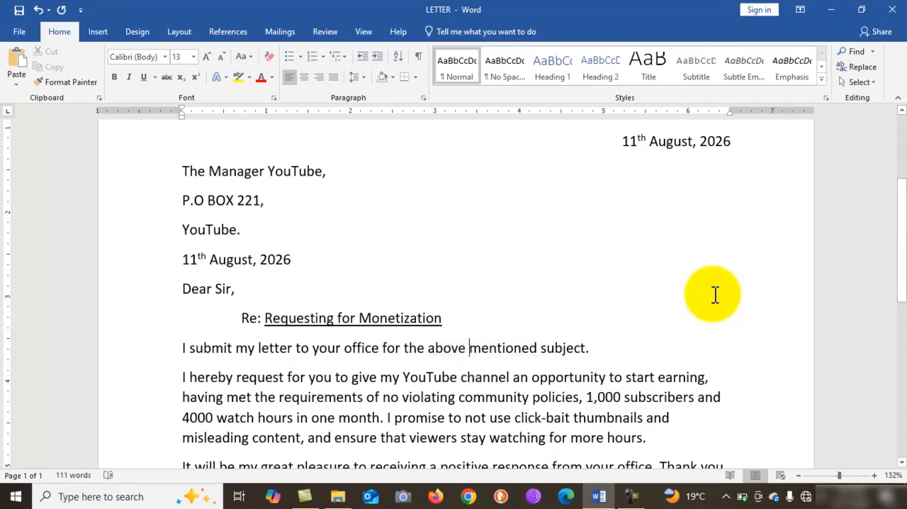
Correct "no violating" to "not violating" and "4000" to "4,000" in the paragraph requesting monetization.
{"action": "scroll", "coordinate": [715, 295], "scroll_direction": "down", "scroll_amount": 2}
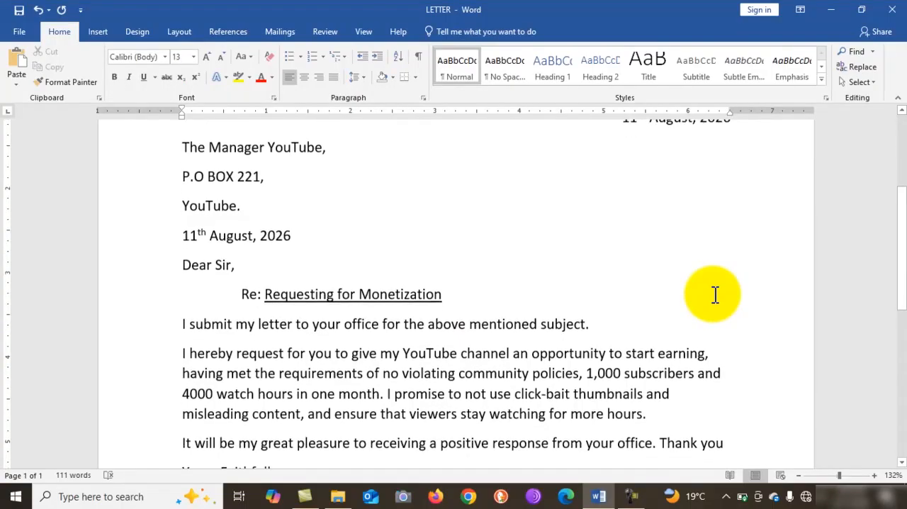
{"action": "scroll", "coordinate": [715, 295], "scroll_direction": "down", "scroll_amount": 10}
{"action": "scroll", "coordinate": [715, 294], "scroll_direction": "up", "scroll_amount": 2}
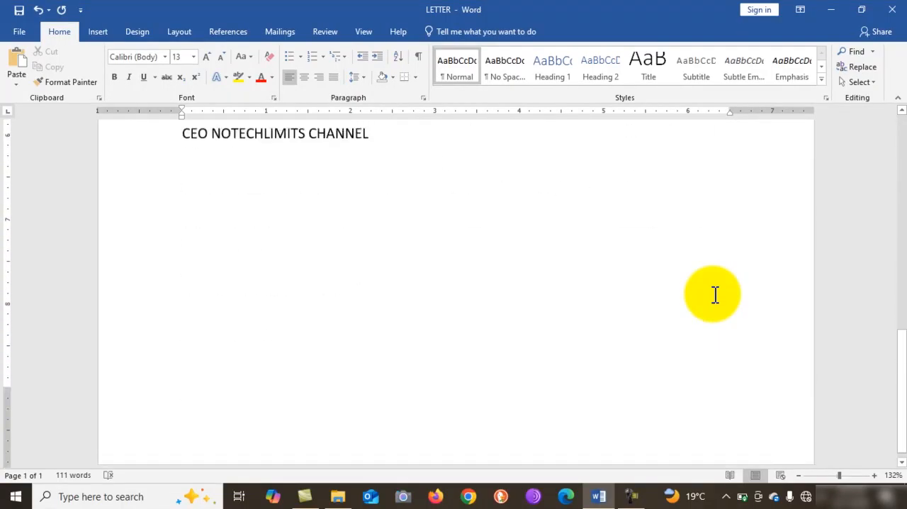
{"action": "scroll", "coordinate": [715, 295], "scroll_direction": "up", "scroll_amount": 2}
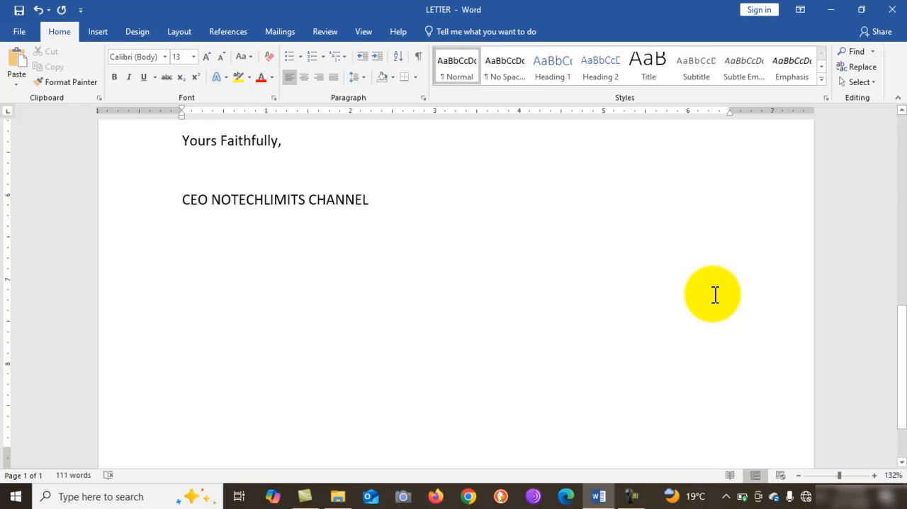
{"action": "scroll", "coordinate": [715, 295], "scroll_direction": "up", "scroll_amount": 6}
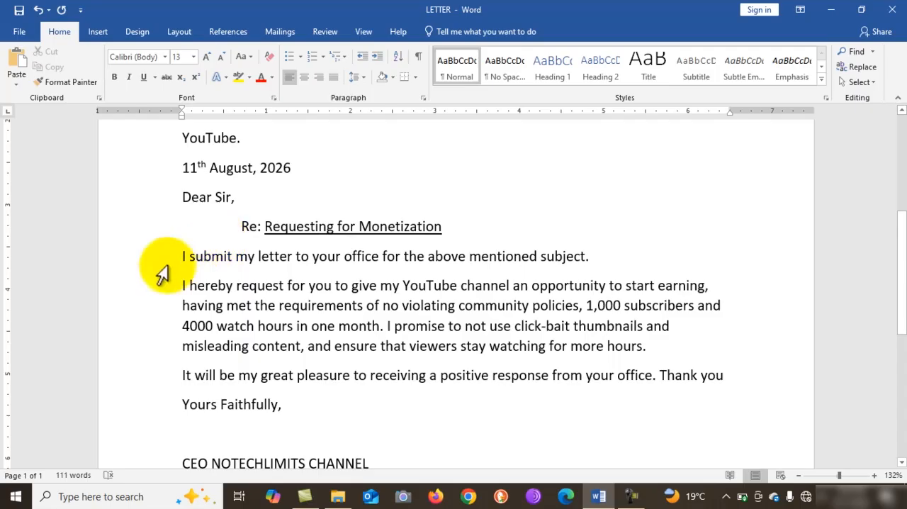
{"action": "left_click", "coordinate": [470, 256]}
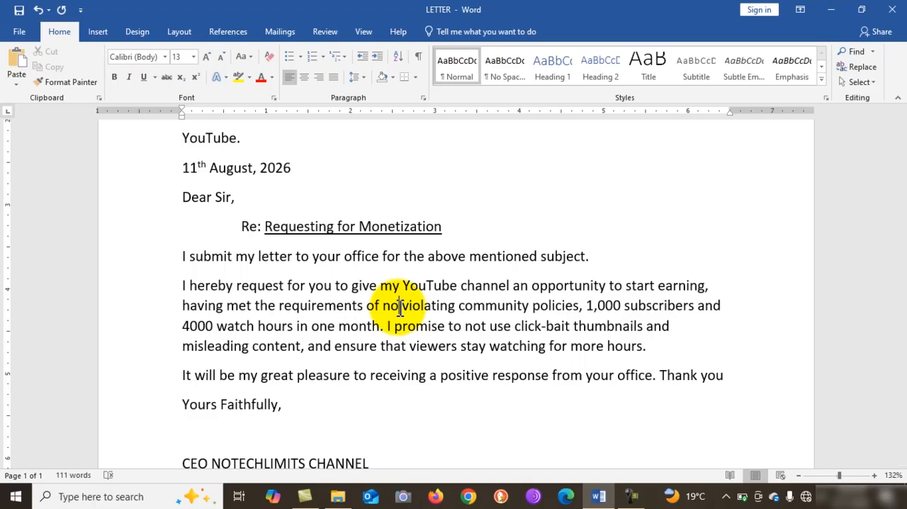
{"action": "left_click", "coordinate": [400, 306]}
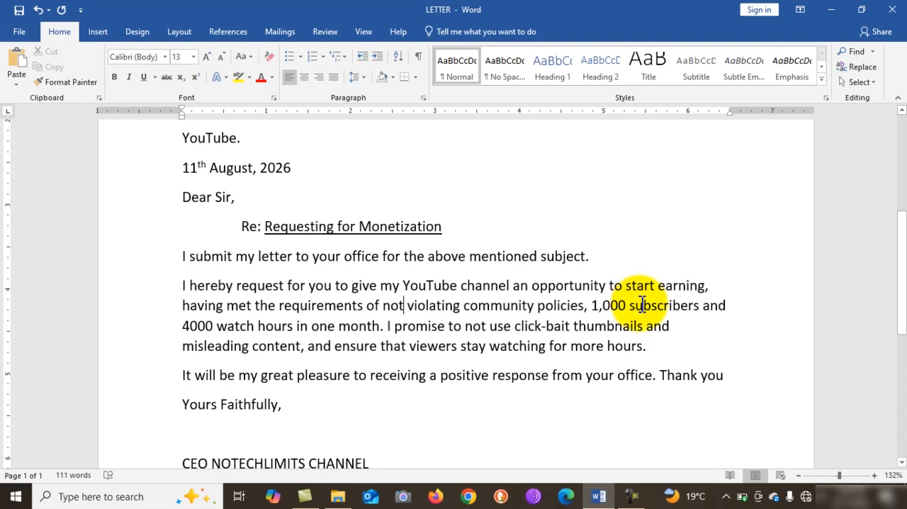
{"action": "left_click", "coordinate": [193, 332]}
{"action": "type", "text": ","}
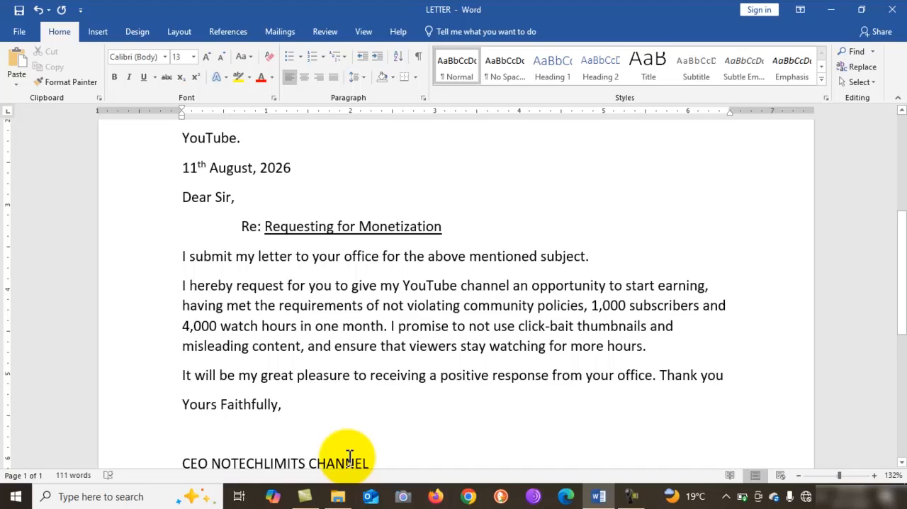
{"action": "scroll", "coordinate": [349, 457], "scroll_direction": "down", "scroll_amount": 3}
{"action": "scroll", "coordinate": [349, 457], "scroll_direction": "up", "scroll_amount": 2}
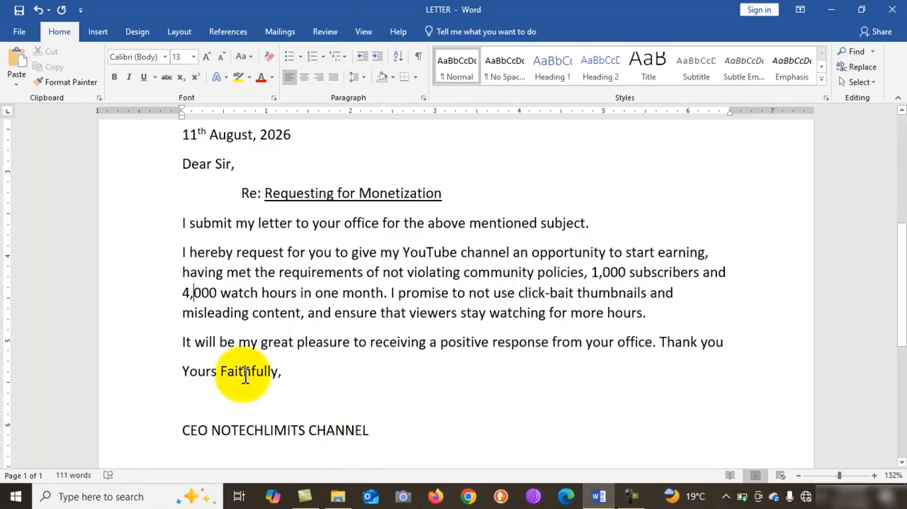
{"action": "scroll", "coordinate": [244, 375], "scroll_direction": "up", "scroll_amount": 5}
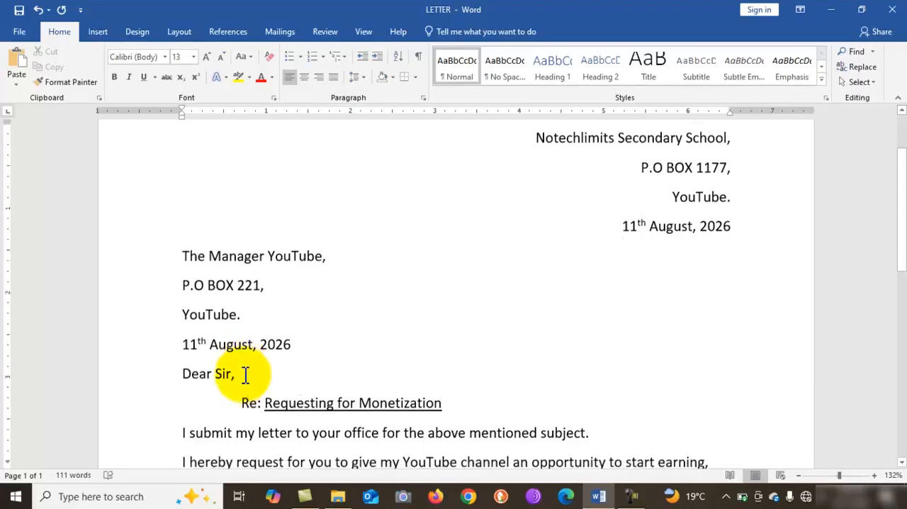
{"action": "scroll", "coordinate": [244, 375], "scroll_direction": "down", "scroll_amount": 3}
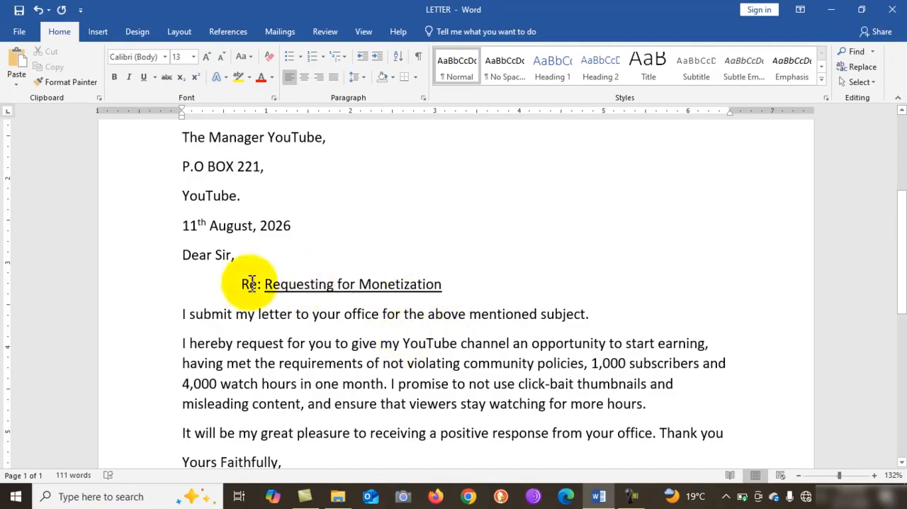
{"action": "left_click", "coordinate": [185, 286]}
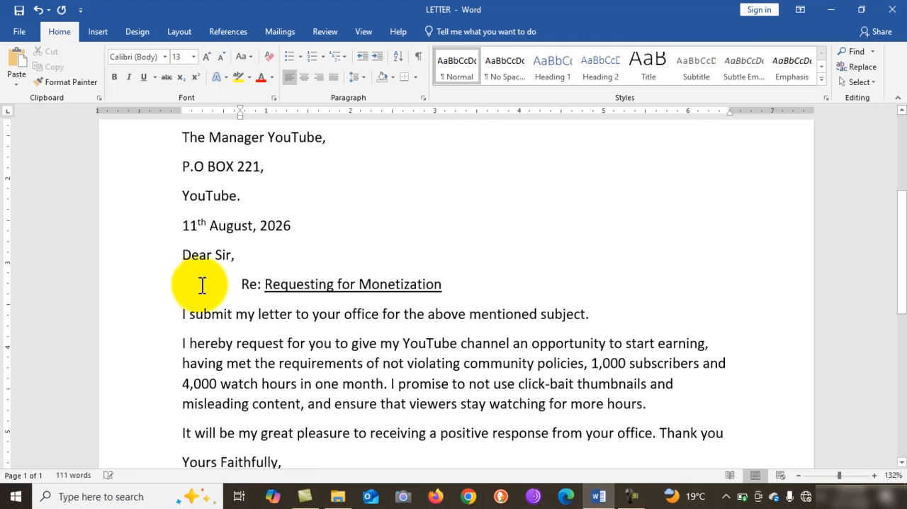
Try to indent the opening body sentence with leading spaces, and remove those spaces.
{"action": "left_click", "coordinate": [184, 312]}
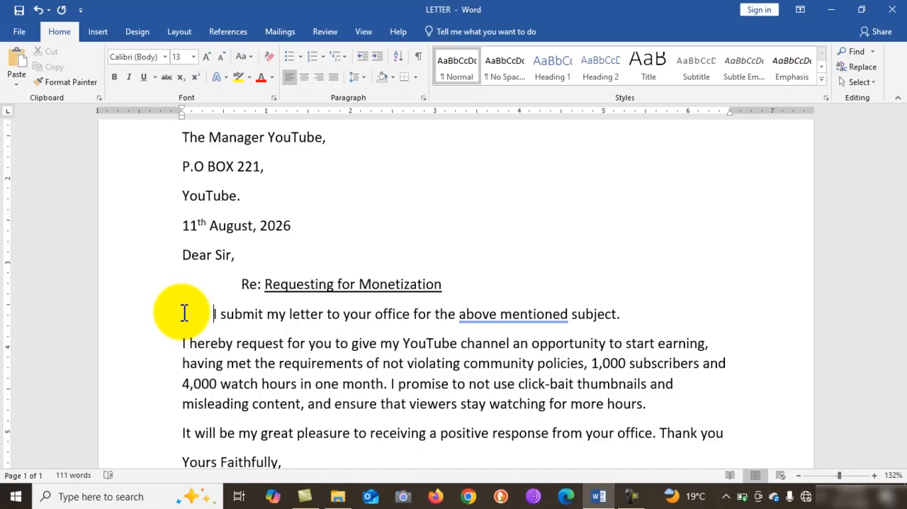
{"action": "key", "text": "BackSpace"}
{"action": "key", "text": "BackSpace"}
{"action": "key", "text": "BackSpace"}
{"action": "key", "text": "BackSpace"}
{"action": "key", "text": "BackSpace"}
{"action": "key", "text": "BackSpace"}
{"action": "key", "text": "BackSpace"}
{"action": "key", "text": "BackSpace"}
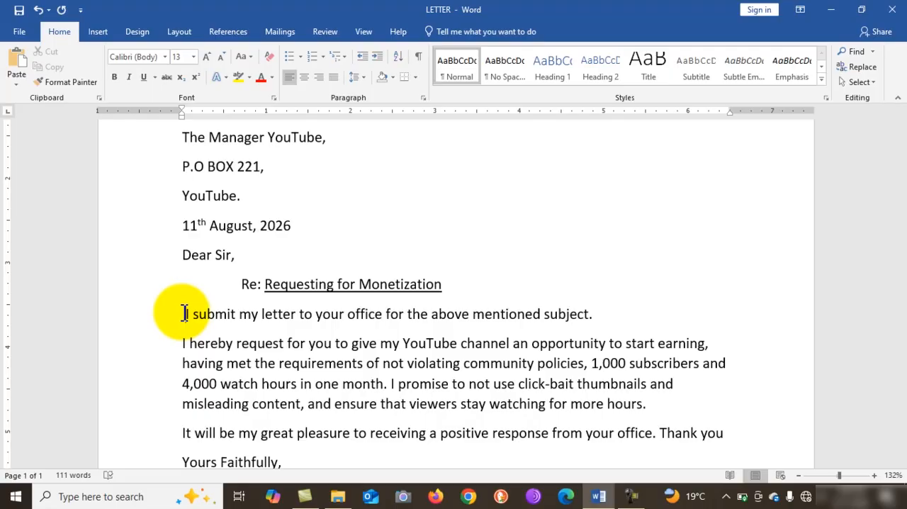
{"action": "key", "text": "BackSpace"}
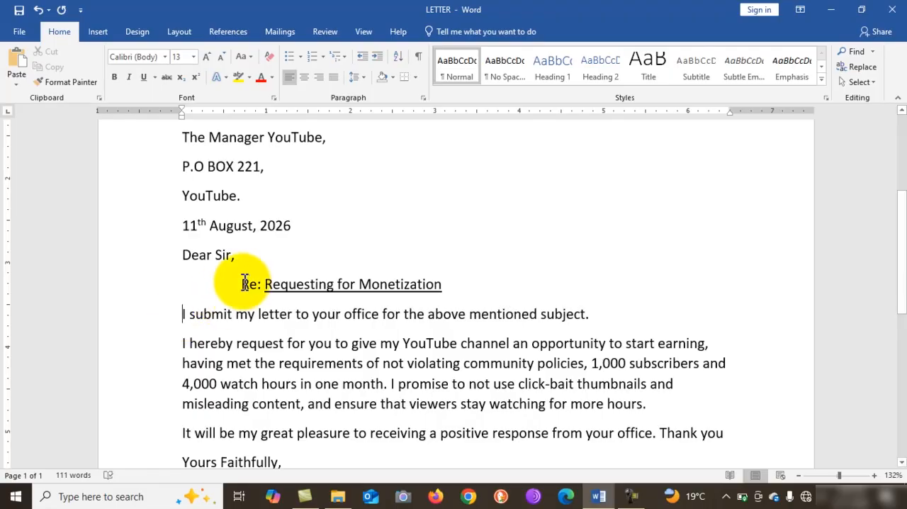
Indent "I submit my letter" with spaces again to compare it with the subject line, and delete the added spaces.
{"action": "left_click", "coordinate": [182, 314]}
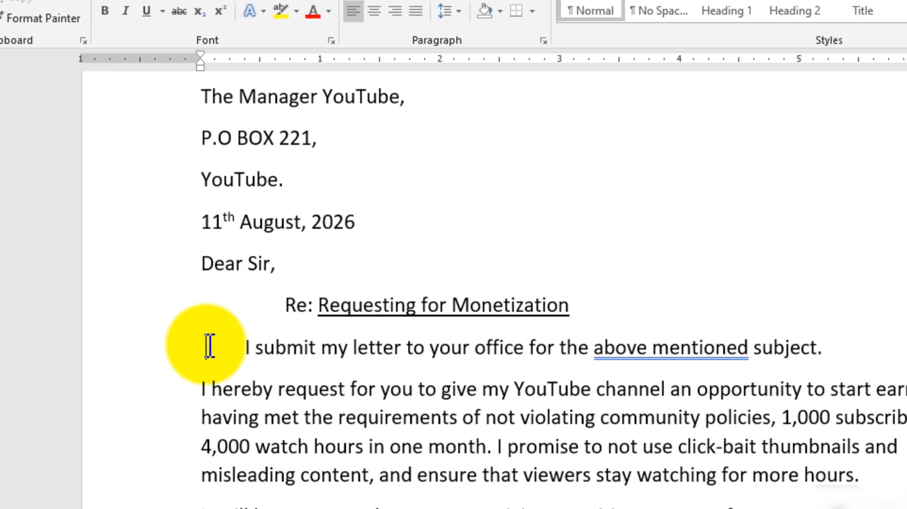
{"action": "left_click", "coordinate": [209, 346]}
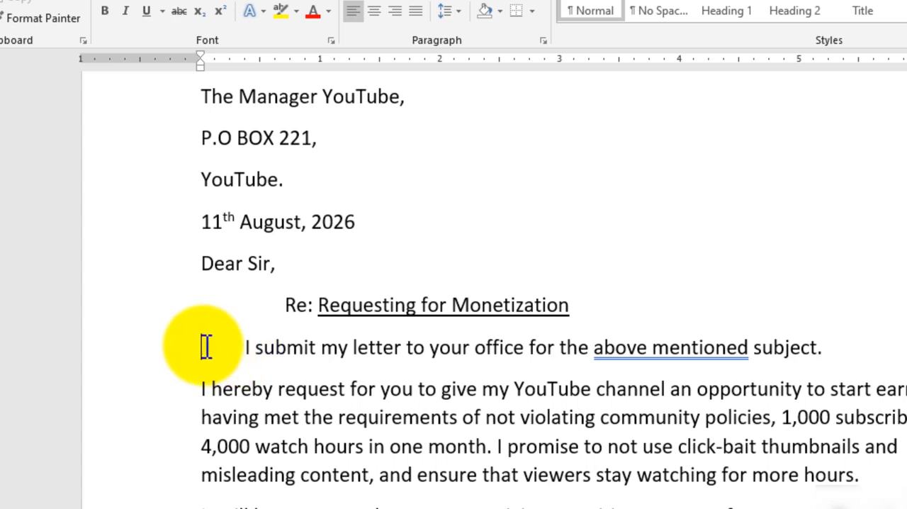
{"action": "left_click", "coordinate": [286, 305]}
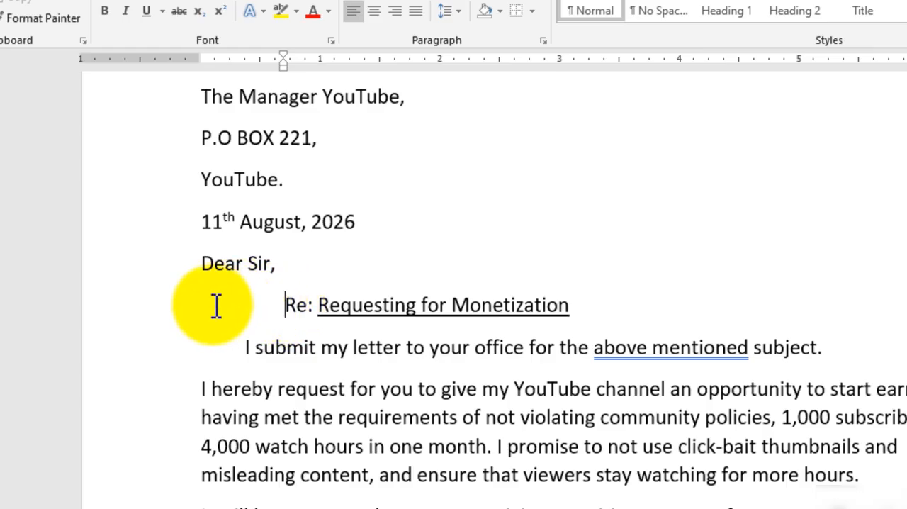
{"action": "left_click", "coordinate": [243, 347]}
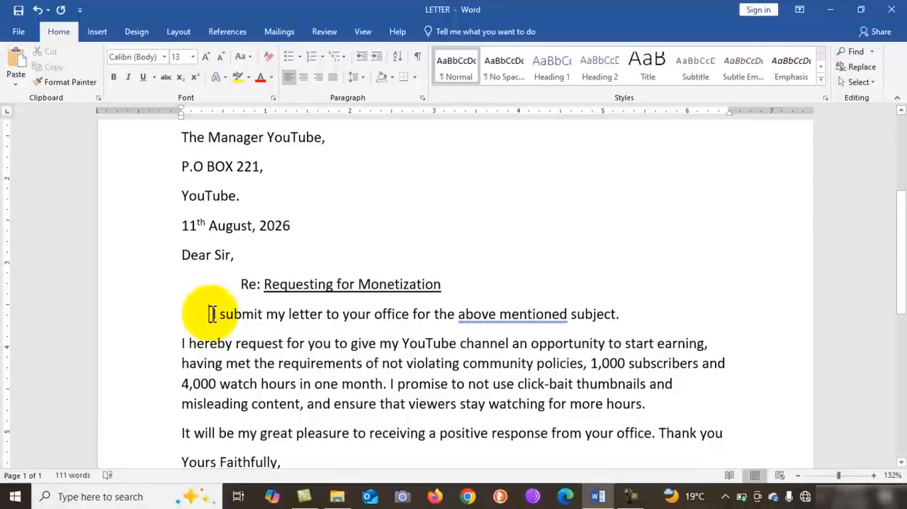
{"action": "left_click_drag", "start_coordinate": [213, 314], "coordinate": [168, 308]}
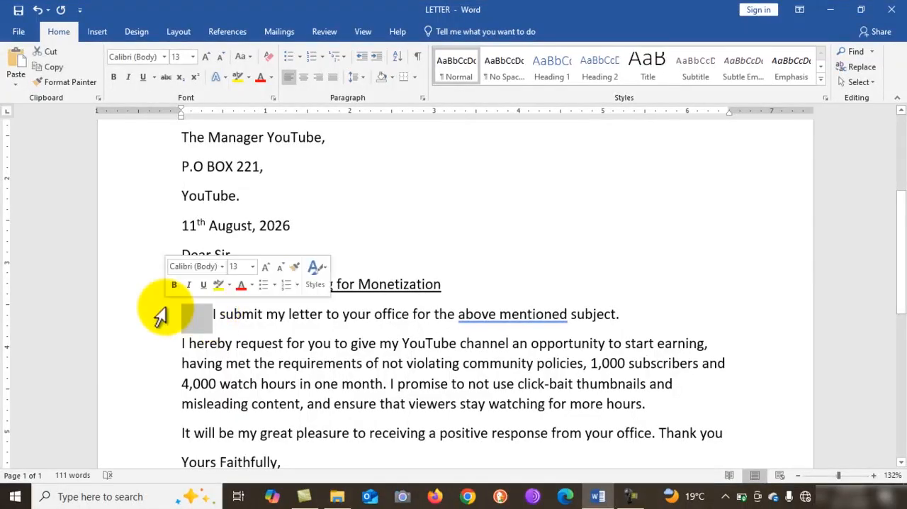
{"action": "key", "text": "BackSpace"}
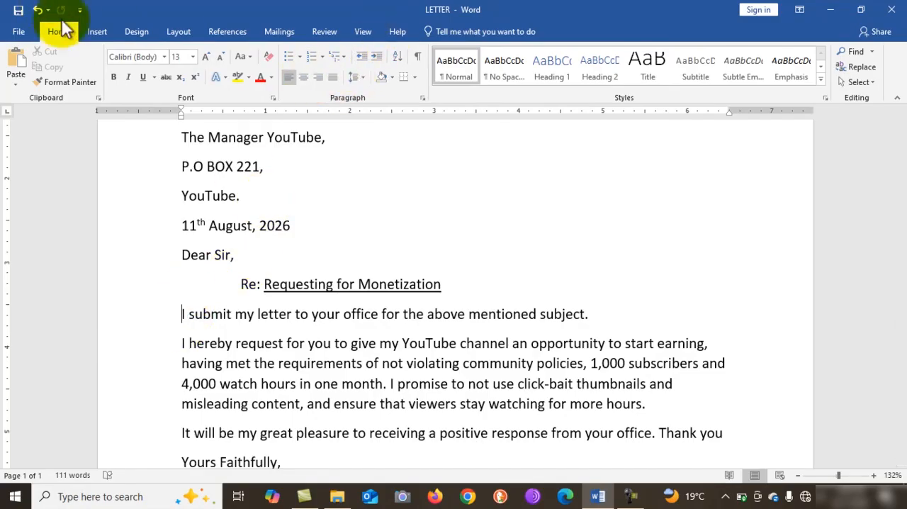
Open the paragraph settings for the opening body sentence with its left indentation ready for editing.
{"action": "left_click", "coordinate": [364, 79]}
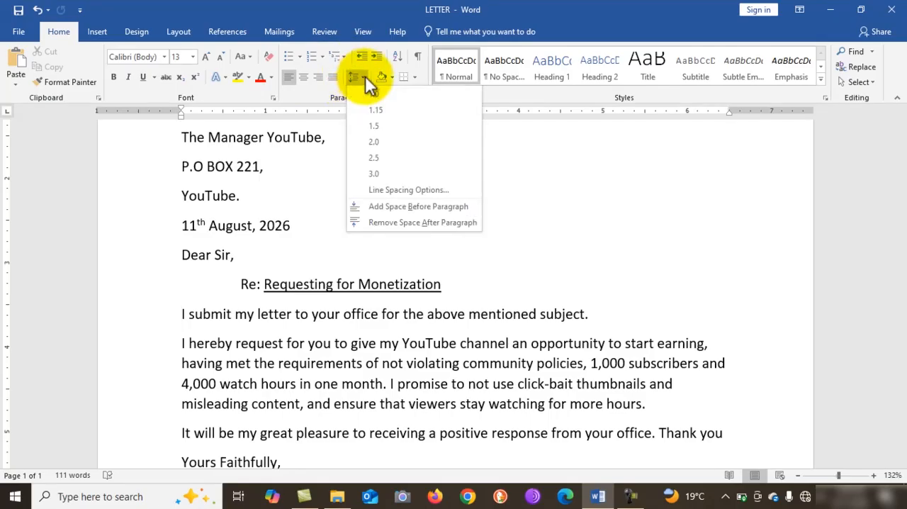
{"action": "left_click", "coordinate": [380, 189]}
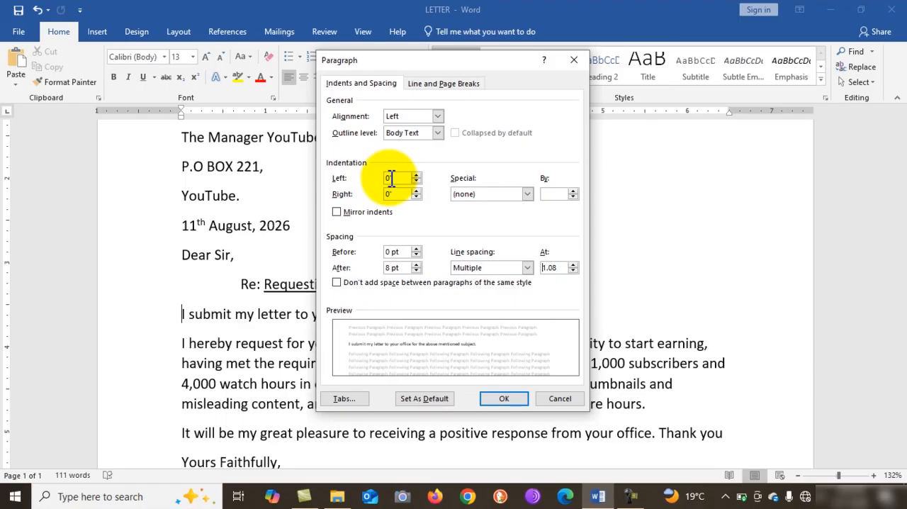
{"action": "left_click", "coordinate": [391, 178]}
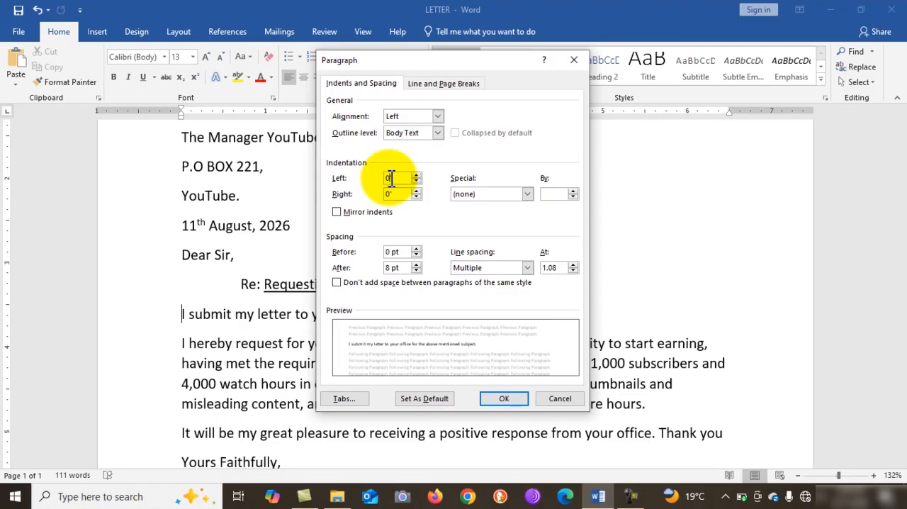
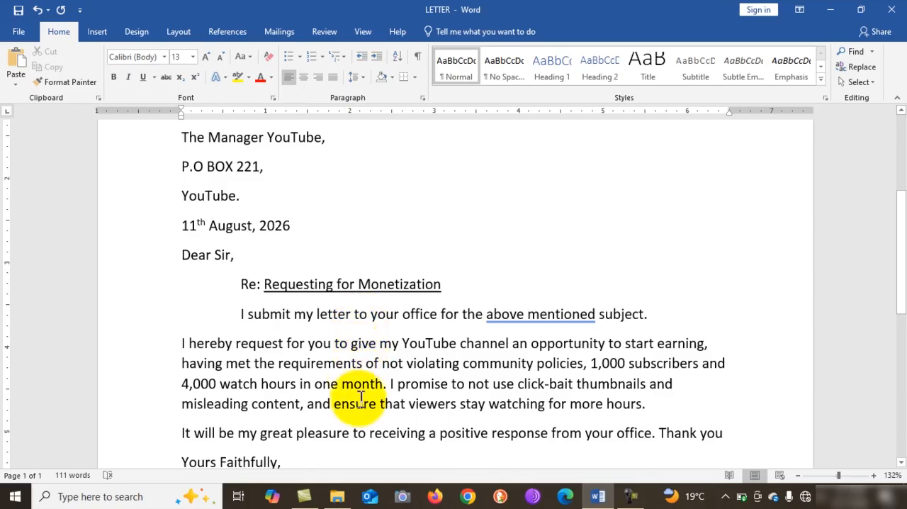
Remove the leading space before "I submit my letter" so the opening body sentence starts at the margin.
{"action": "left_click", "coordinate": [241, 314]}
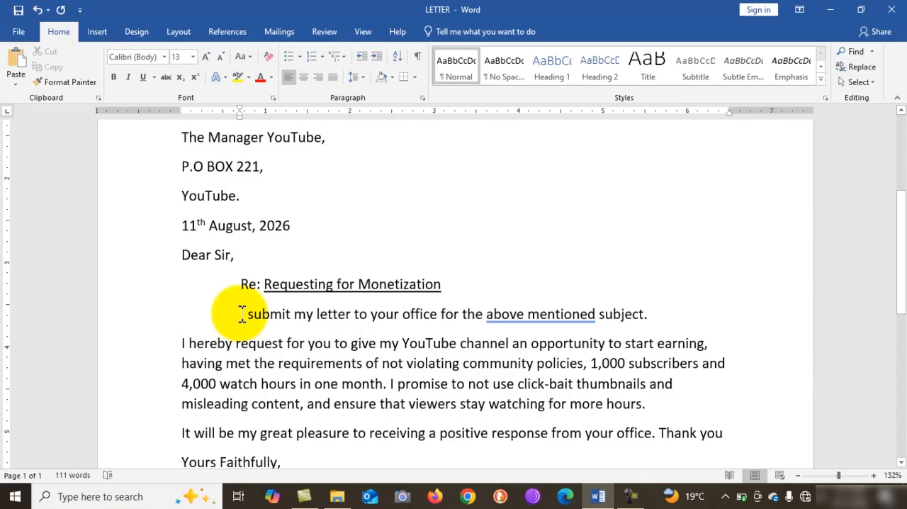
{"action": "key", "text": "BackSpace"}
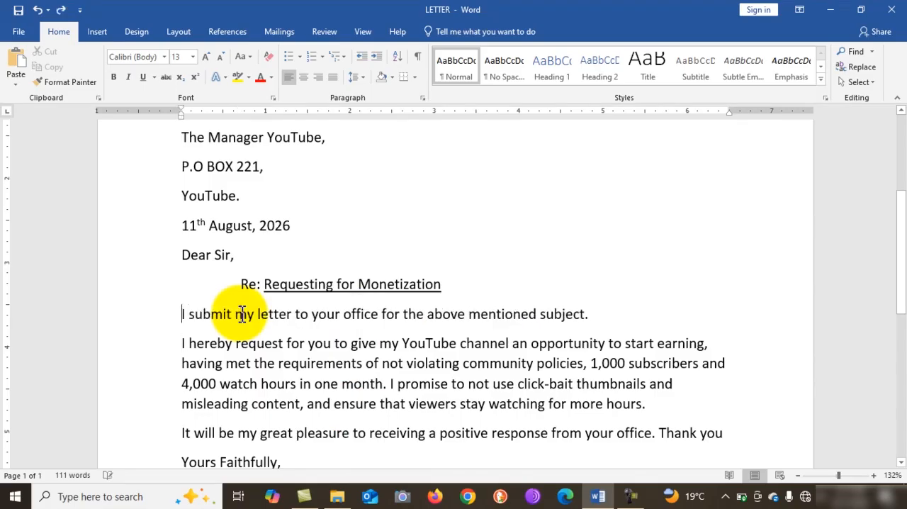
Right-align the closing lines from "Yours Faithfully," through "CEO NOTECHLIMITS CHANNEL".
{"action": "scroll", "coordinate": [242, 313], "scroll_direction": "down", "scroll_amount": 3}
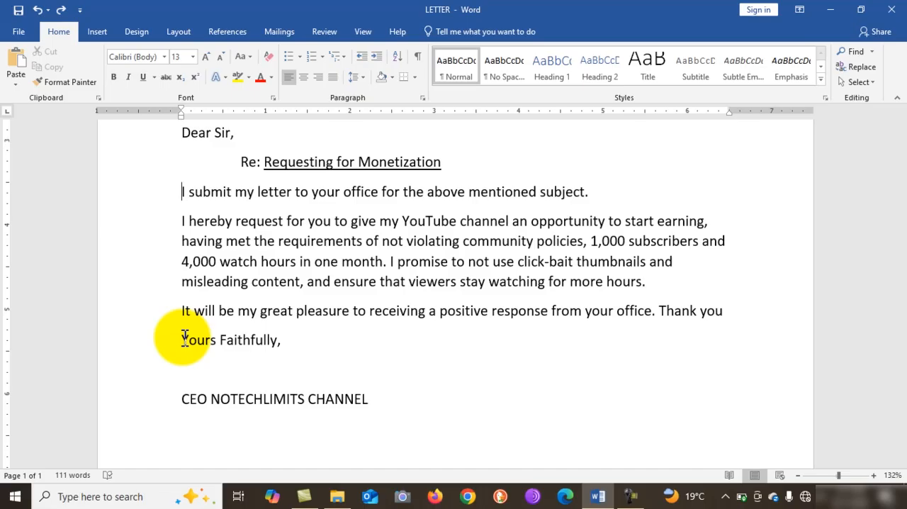
{"action": "left_click_drag", "start_coordinate": [184, 340], "coordinate": [399, 404]}
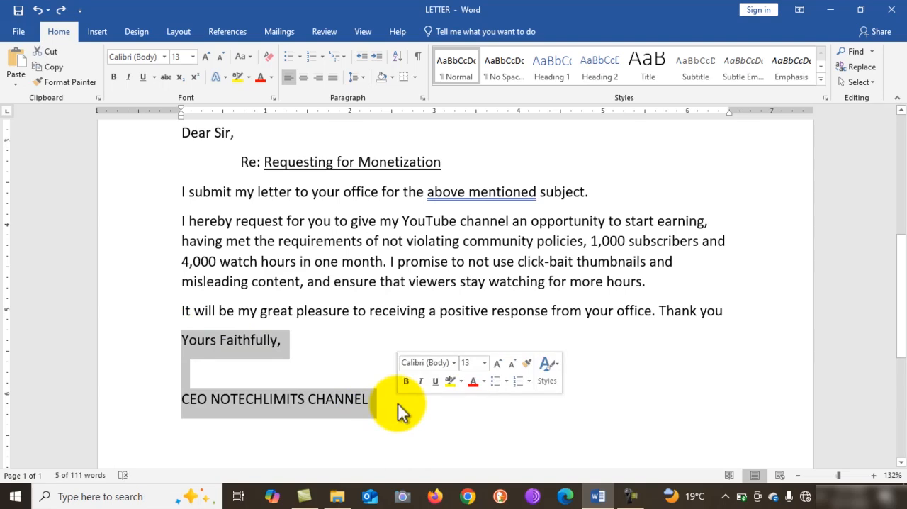
{"action": "key", "text": "ctrl+r"}
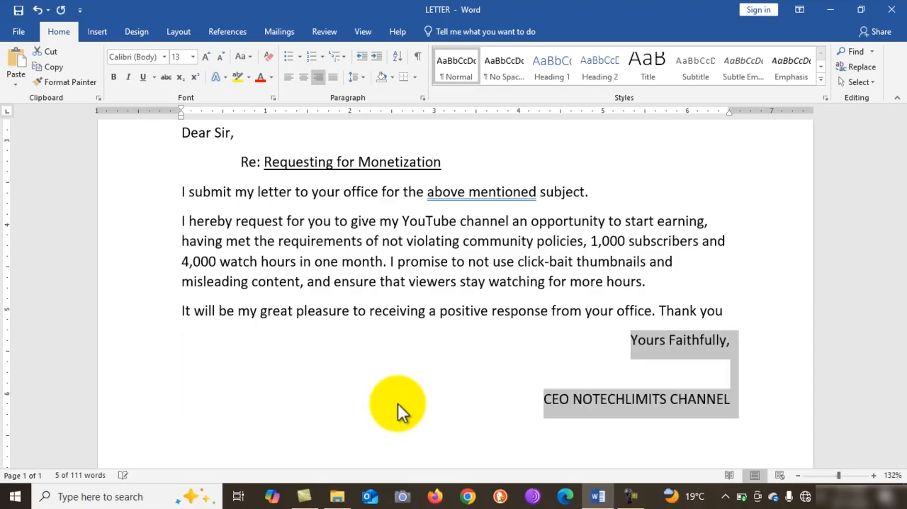
Draw a Freeform: Scribble signature about 0.77" wide and 0.32" high below "Yours Faithfully," and give it the black line style.
{"action": "left_click", "coordinate": [698, 368]}
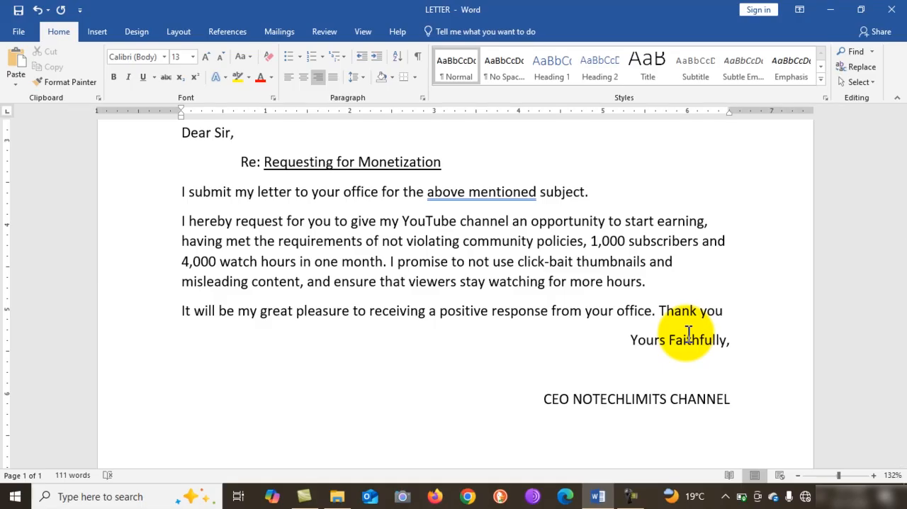
{"action": "left_click", "coordinate": [106, 37]}
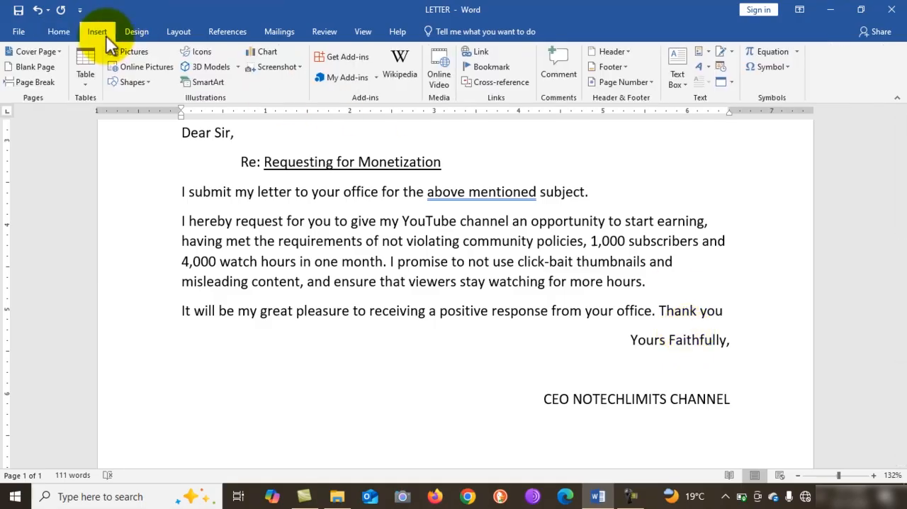
{"action": "left_click", "coordinate": [153, 84]}
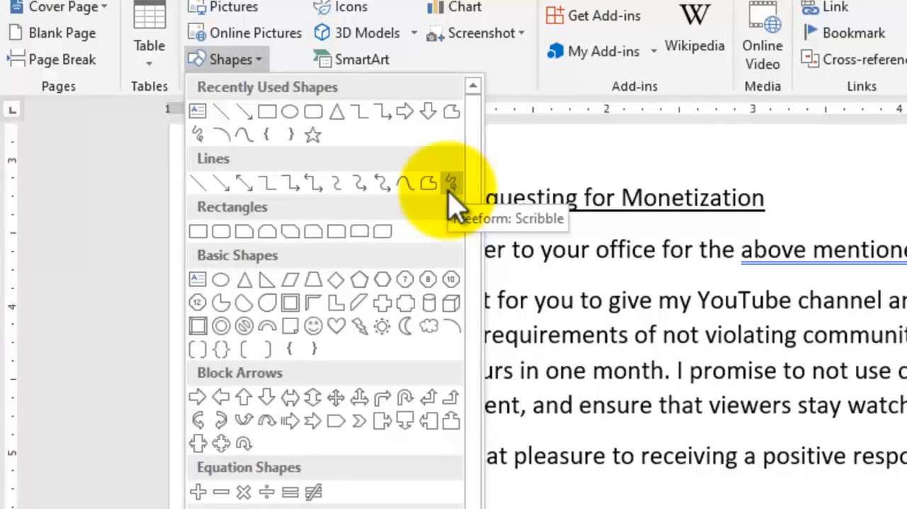
{"action": "left_click", "coordinate": [450, 184]}
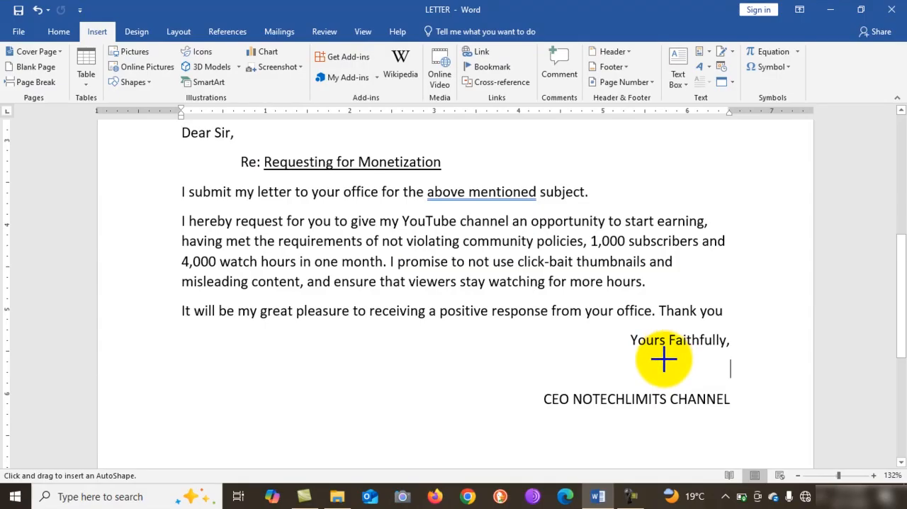
{"action": "mouse_move", "coordinate": [664, 363]}
{"action": "left_mouse_down"}
{"action": "mouse_move", "coordinate": [668, 350]}
{"action": "mouse_move", "coordinate": [666, 364]}
{"action": "mouse_move", "coordinate": [685, 370]}
{"action": "mouse_move", "coordinate": [731, 362]}
{"action": "left_mouse_up"}
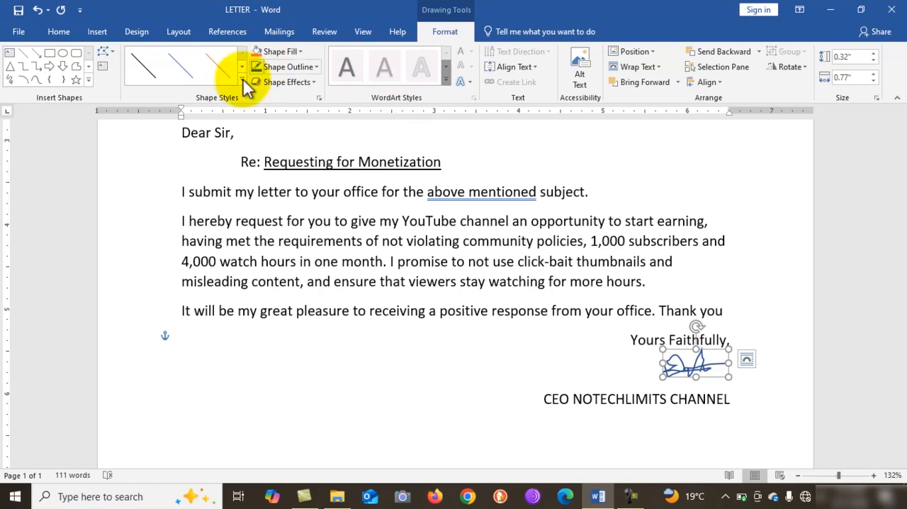
{"action": "left_click", "coordinate": [137, 71]}
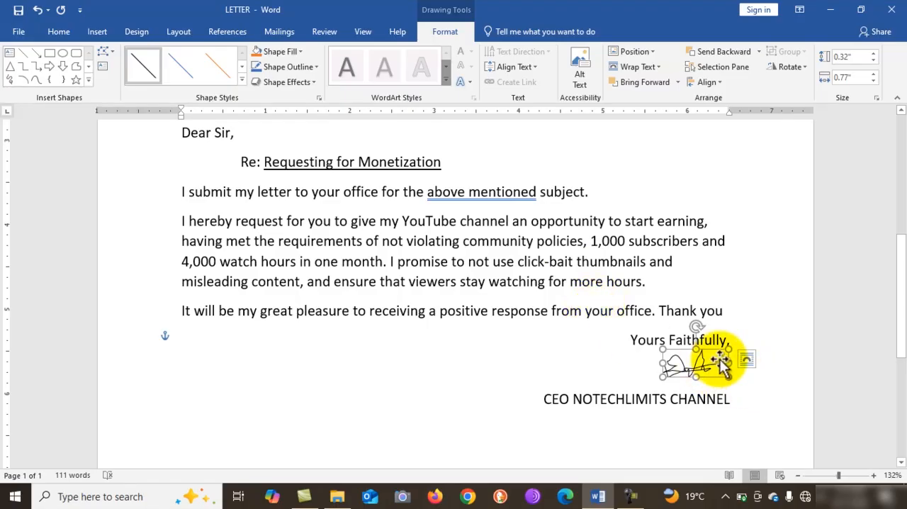
{"action": "left_click", "coordinate": [599, 310]}
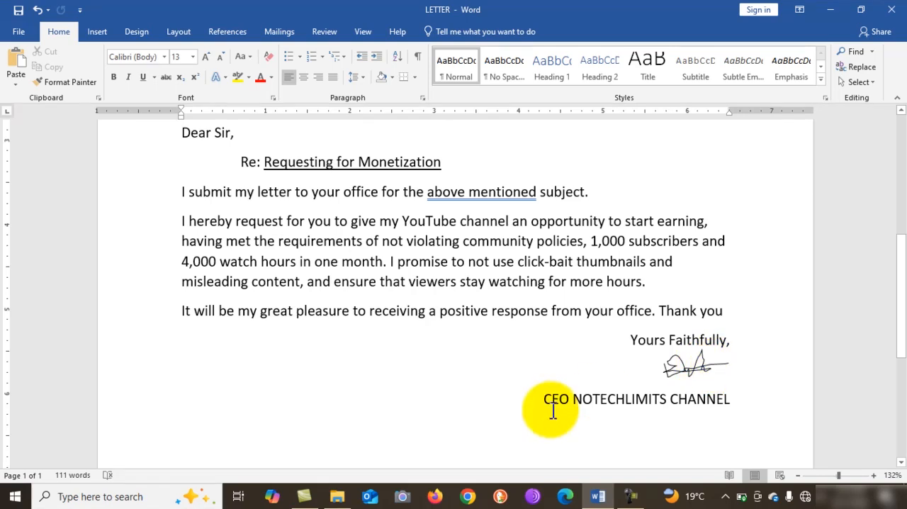
Review the whole letter, from the sender's address to the signature and closing line.
{"action": "scroll", "coordinate": [652, 337], "scroll_direction": "up", "scroll_amount": 7}
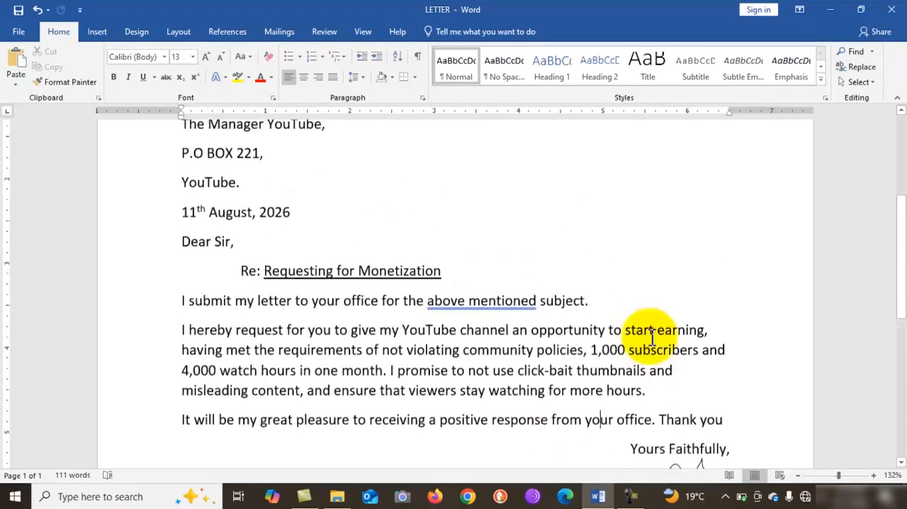
{"action": "scroll", "coordinate": [652, 337], "scroll_direction": "down", "scroll_amount": 2}
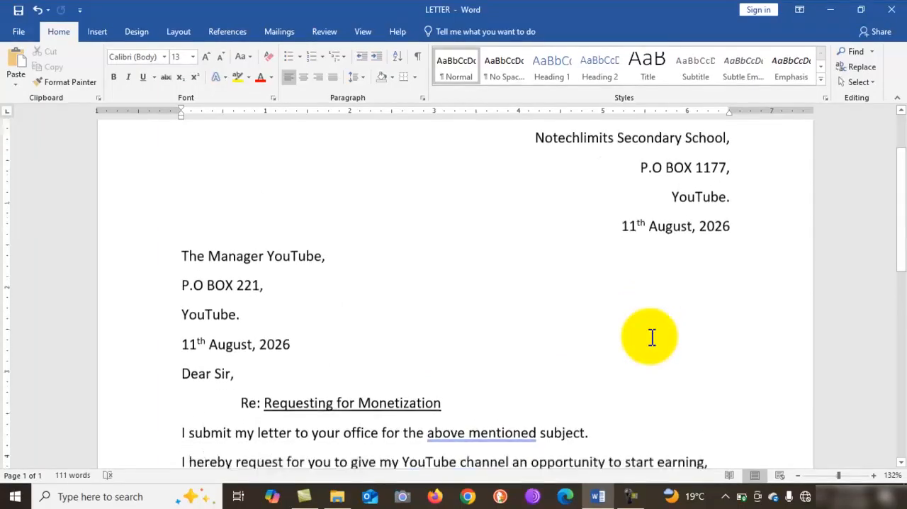
{"action": "scroll", "coordinate": [652, 337], "scroll_direction": "up", "scroll_amount": 3}
{"action": "scroll", "coordinate": [652, 337], "scroll_direction": "up", "scroll_amount": 1}
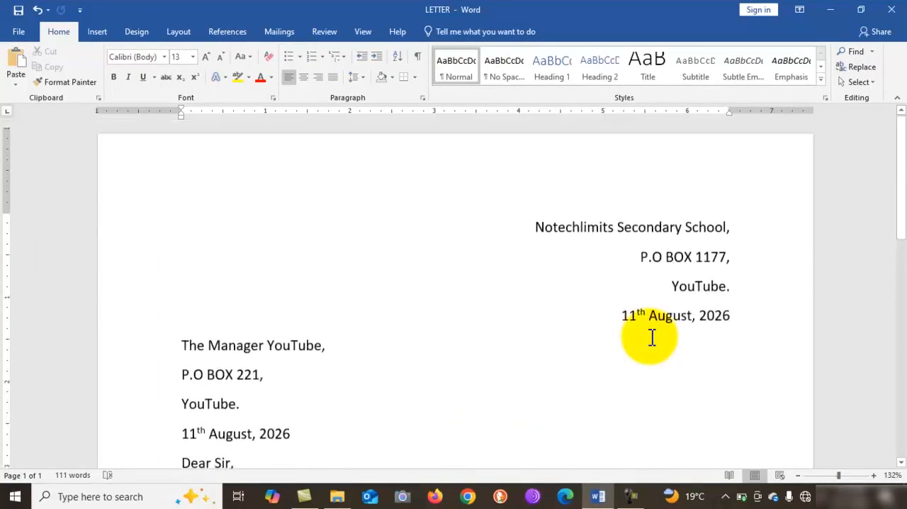
{"action": "scroll", "coordinate": [652, 337], "scroll_direction": "down", "scroll_amount": 6}
{"action": "scroll", "coordinate": [652, 338], "scroll_direction": "down", "scroll_amount": 5}
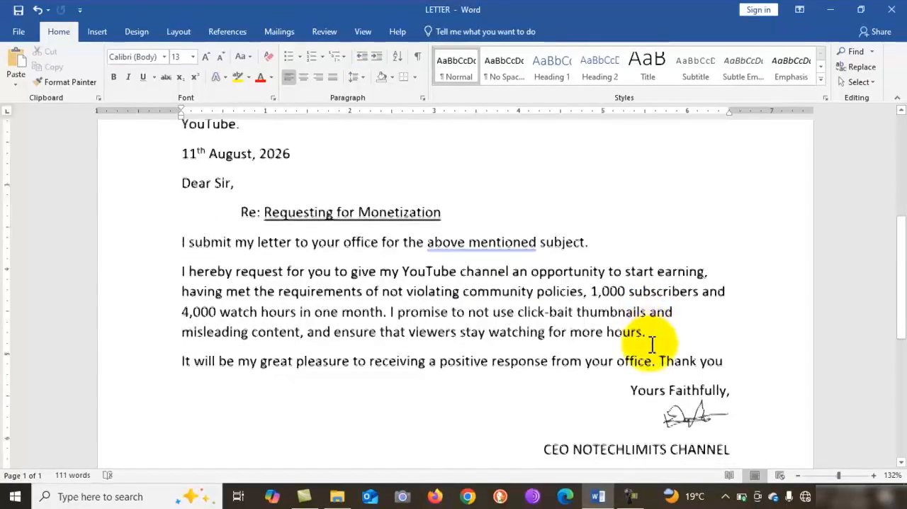
{"action": "scroll", "coordinate": [652, 344], "scroll_direction": "down", "scroll_amount": 1}
{"action": "scroll", "coordinate": [652, 344], "scroll_direction": "up", "scroll_amount": 13}
{"action": "scroll", "coordinate": [651, 344], "scroll_direction": "down", "scroll_amount": 15}
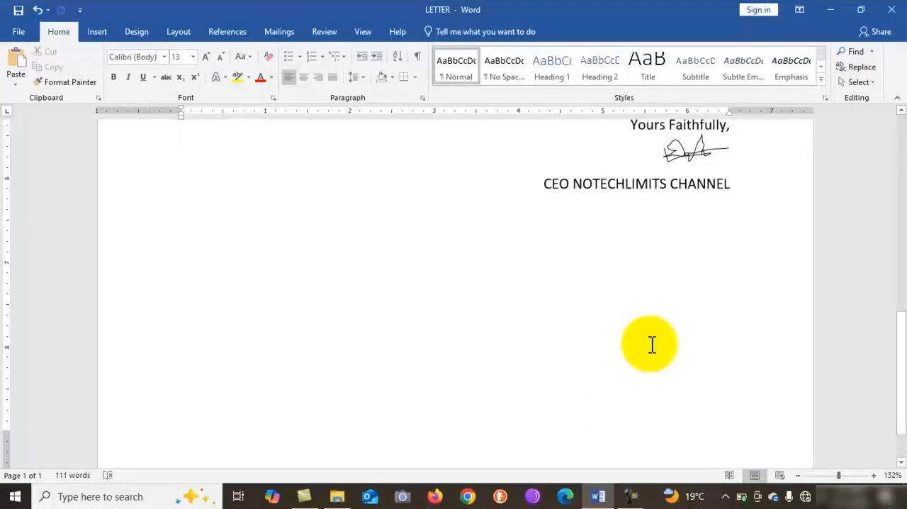
{"action": "scroll", "coordinate": [652, 344], "scroll_direction": "up", "scroll_amount": 10}
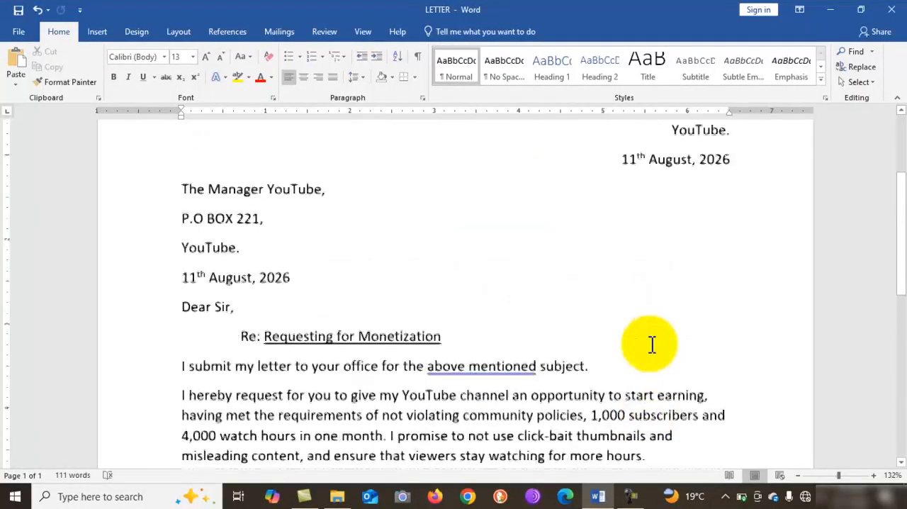
{"action": "scroll", "coordinate": [652, 345], "scroll_direction": "up", "scroll_amount": 3}
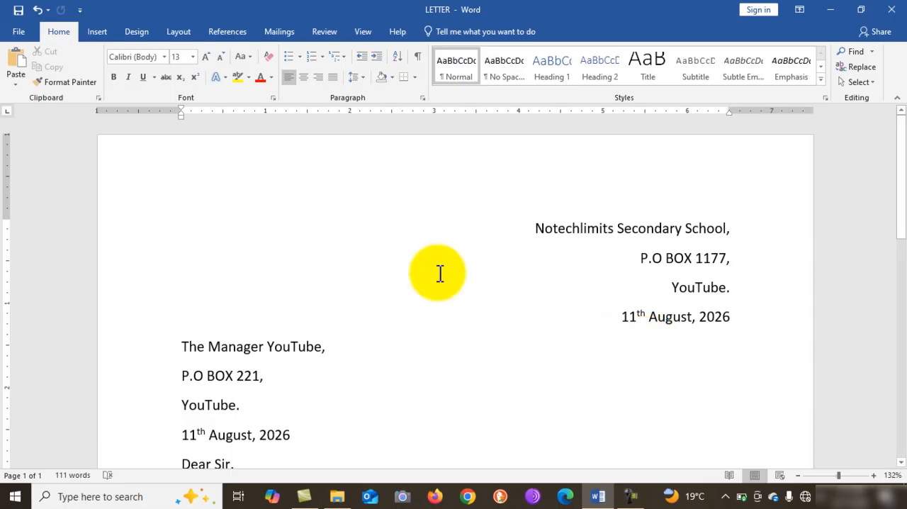
Add a centered page header reading "NO TECH LIMITS".
{"action": "double_click", "coordinate": [400, 158]}
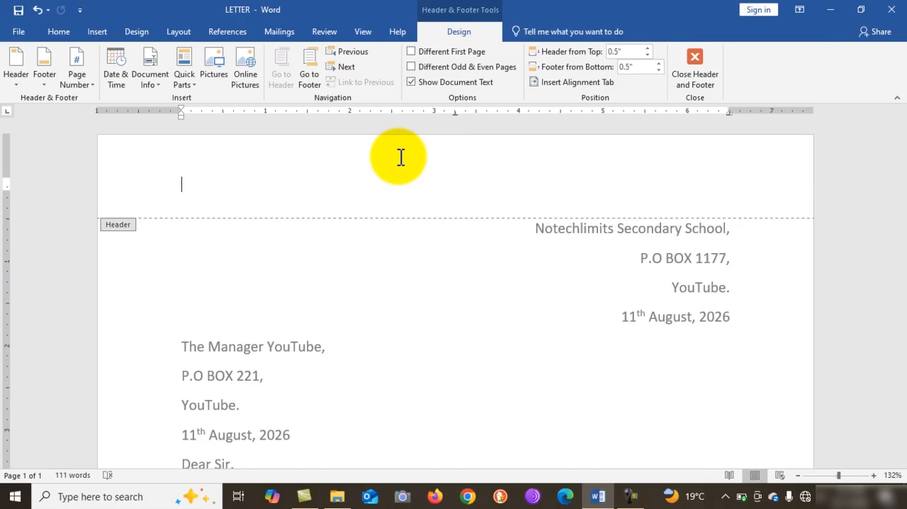
{"action": "key", "text": "ctrl+e"}
{"action": "type", "text": "NO TECH LIMITS"}
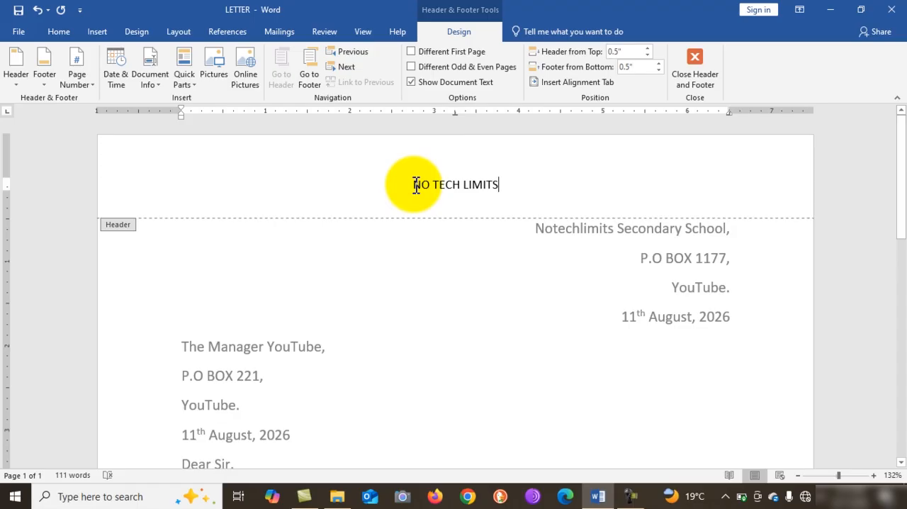
Format the header text as 14 pt italic and return to the letter body.
{"action": "left_click_drag", "start_coordinate": [416, 185], "coordinate": [498, 184]}
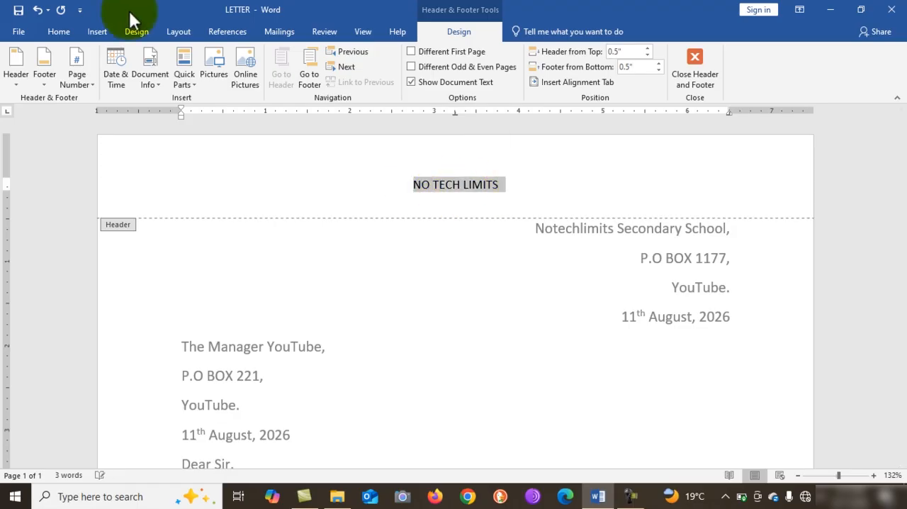
{"action": "left_click", "coordinate": [60, 29]}
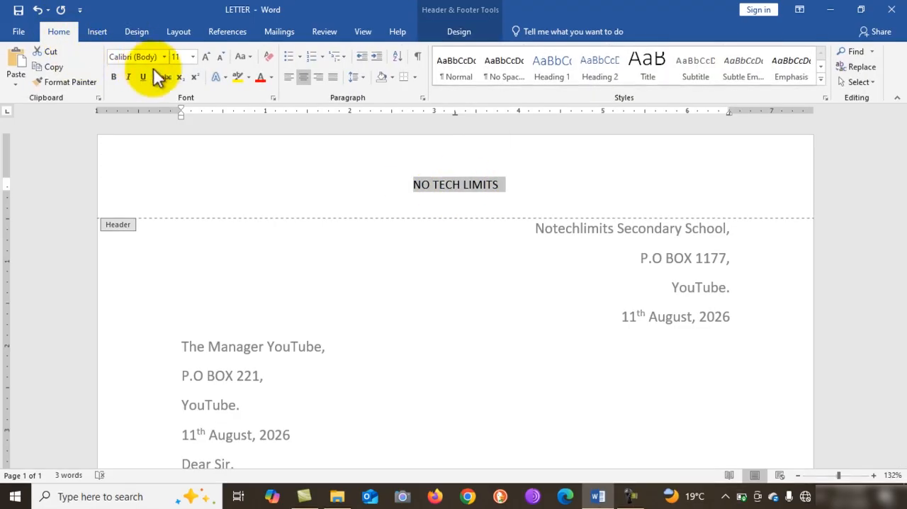
{"action": "left_click", "coordinate": [194, 57]}
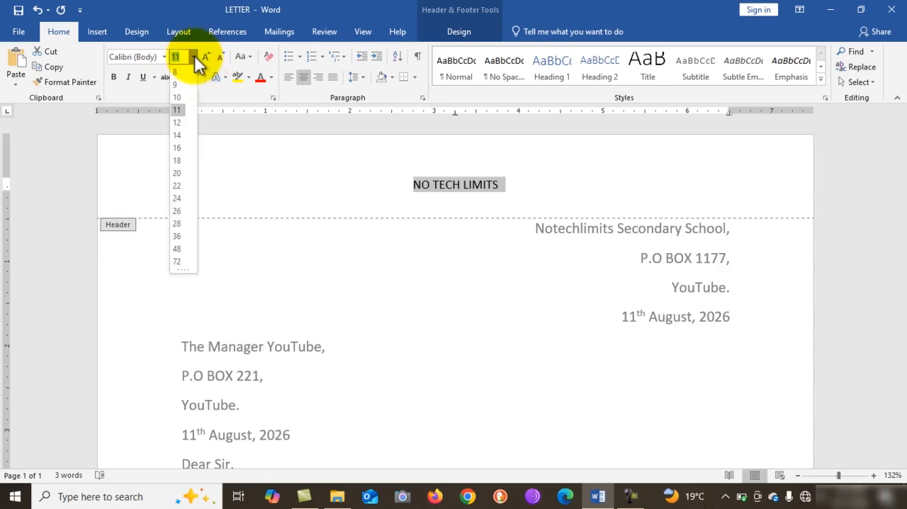
{"action": "left_click", "coordinate": [177, 136]}
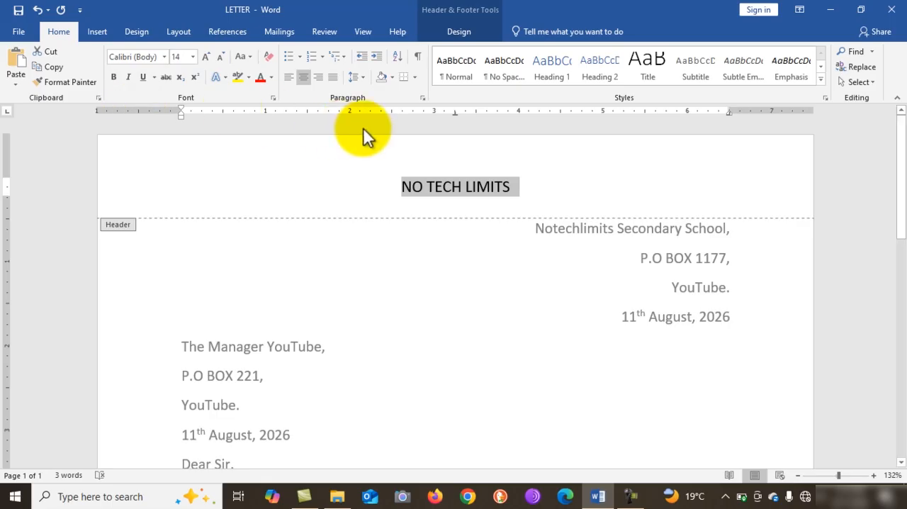
{"action": "left_click", "coordinate": [129, 77]}
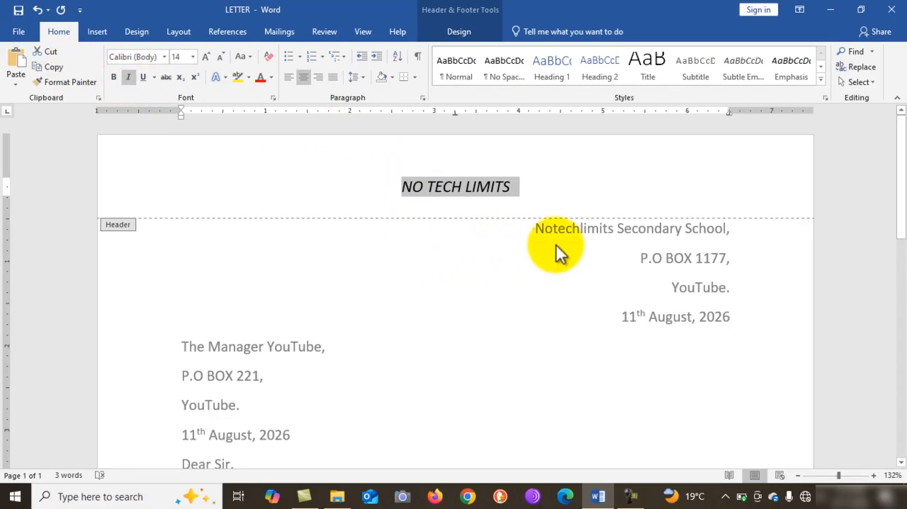
{"action": "triple_click", "coordinate": [670, 320]}
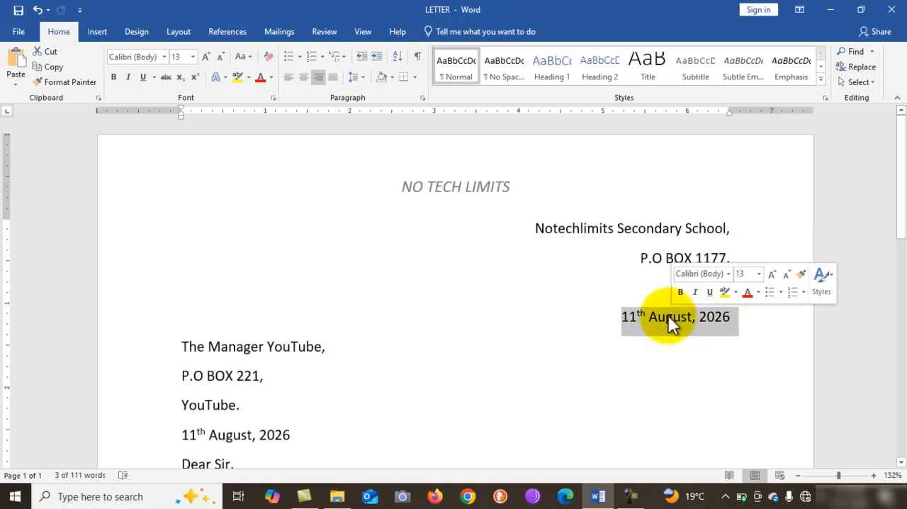
{"action": "left_click", "coordinate": [609, 335]}
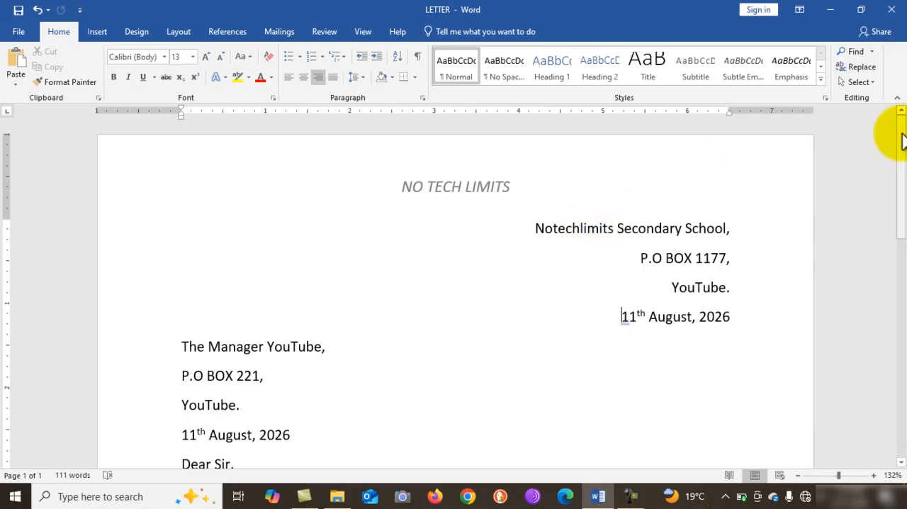
Add a centered page footer reading "NO TECH LIMITS".
{"action": "left_click_drag", "start_coordinate": [903, 165], "coordinate": [904, 386]}
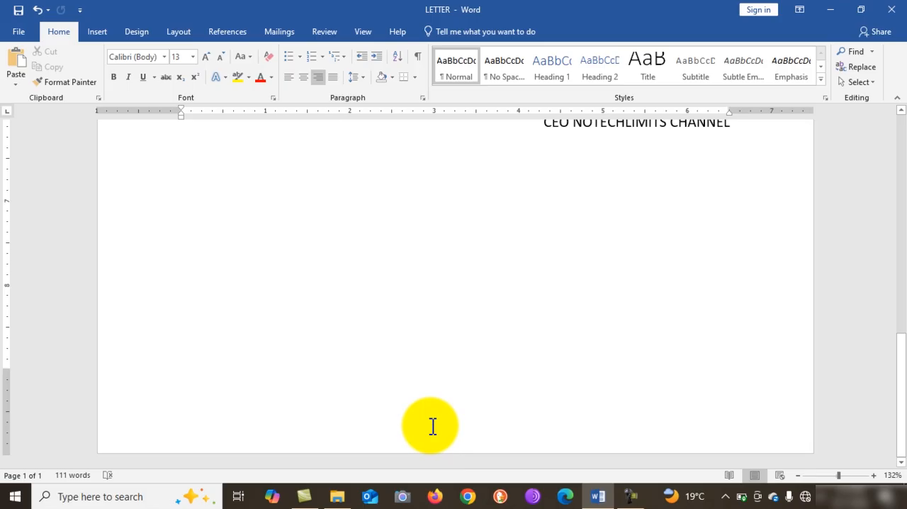
{"action": "left_click", "coordinate": [90, 32]}
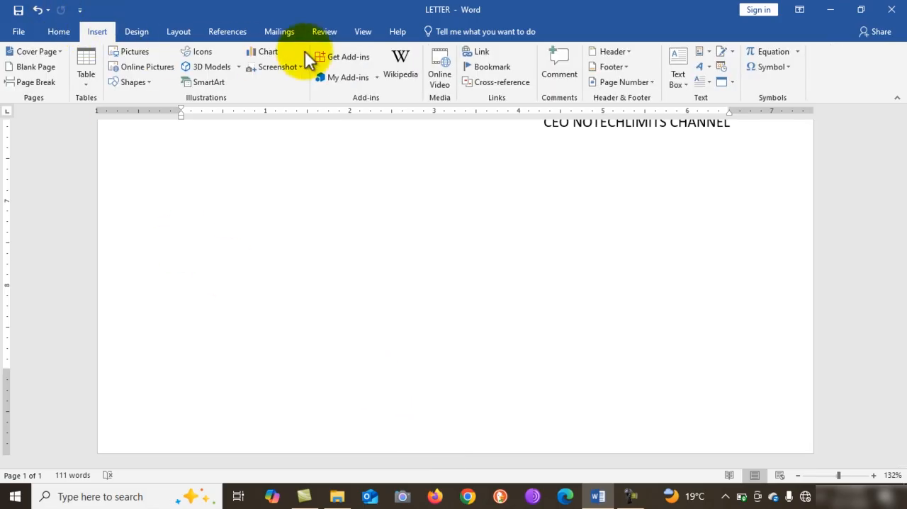
{"action": "left_click", "coordinate": [628, 67]}
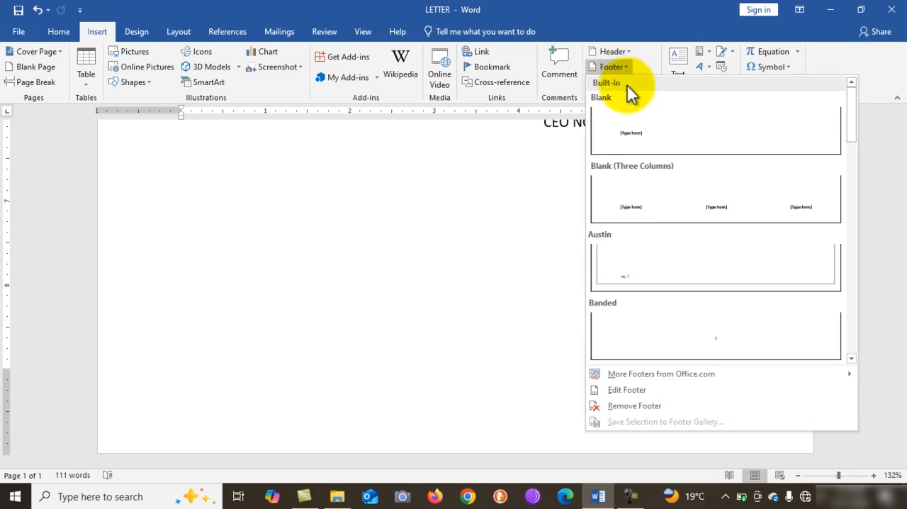
{"action": "left_click", "coordinate": [638, 390]}
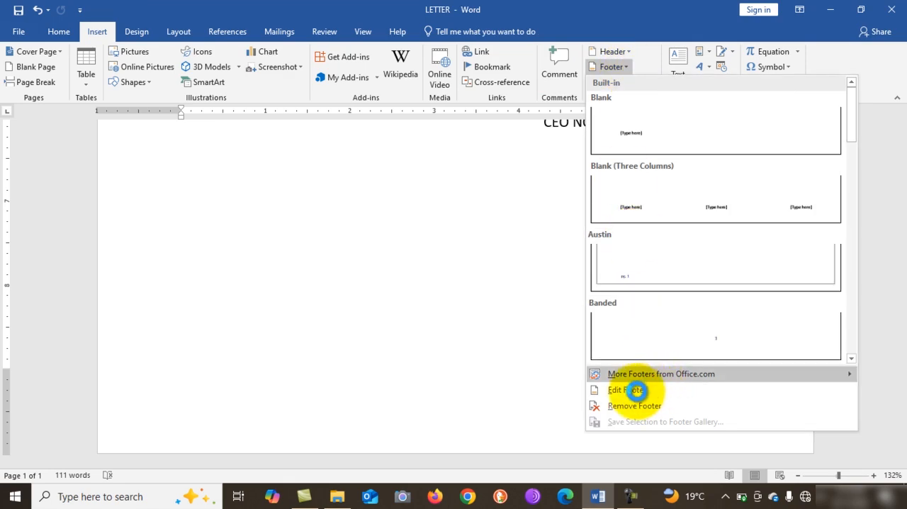
{"action": "left_click", "coordinate": [642, 392]}
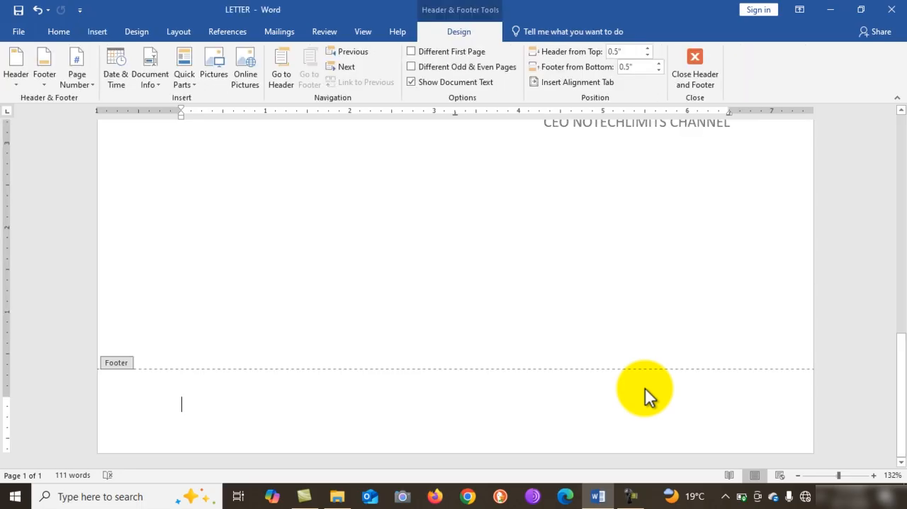
{"action": "key", "text": "ctrl+e"}
{"action": "type", "text": "NO TE"}
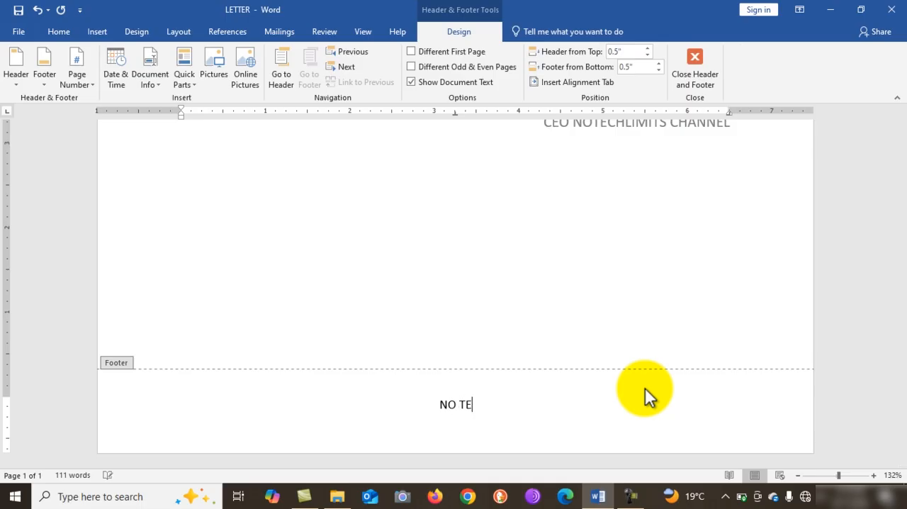
{"action": "type", "text": "CH LIMITS"}
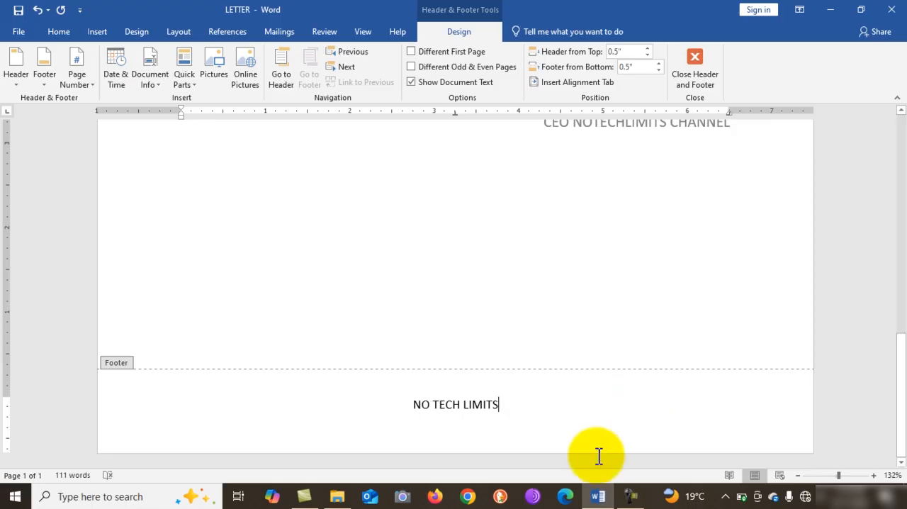
Set the footer text "NO TECH LIMITS" to 14 pt and return to the letter body.
{"action": "left_click_drag", "start_coordinate": [517, 411], "coordinate": [399, 405]}
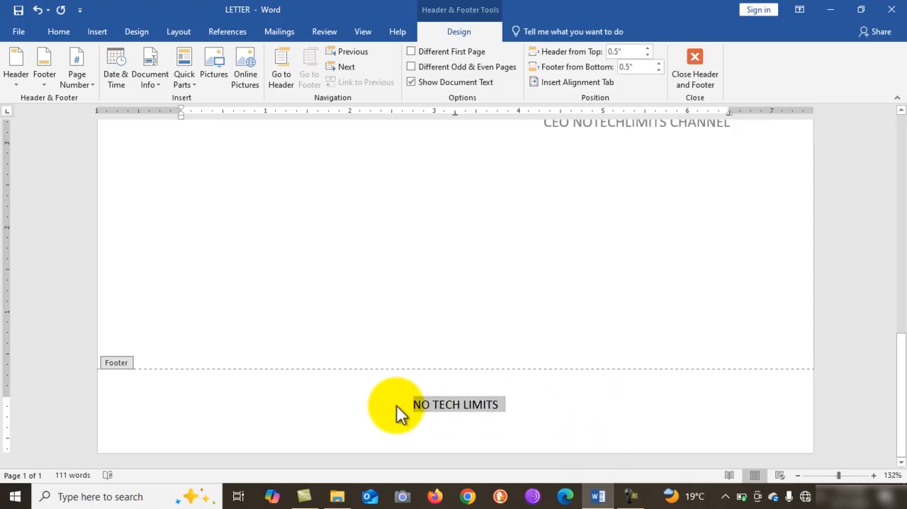
{"action": "left_click", "coordinate": [483, 366]}
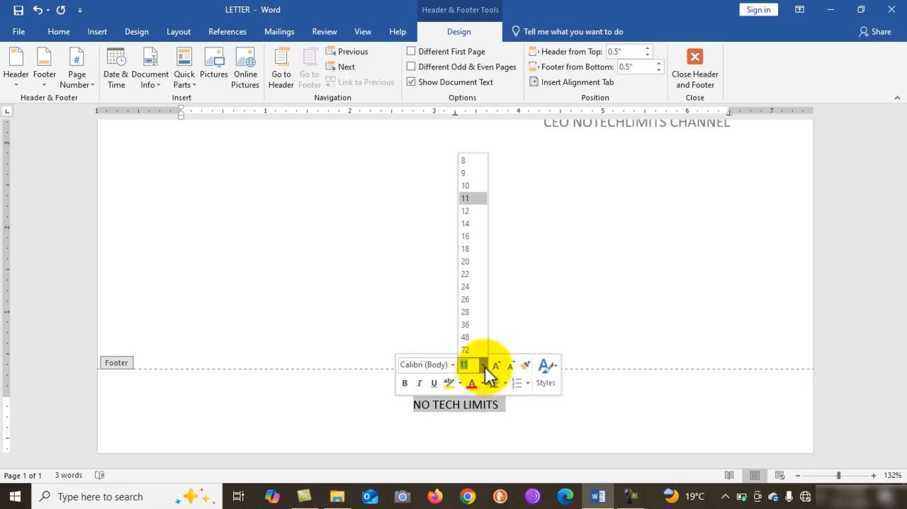
{"action": "left_click", "coordinate": [479, 227]}
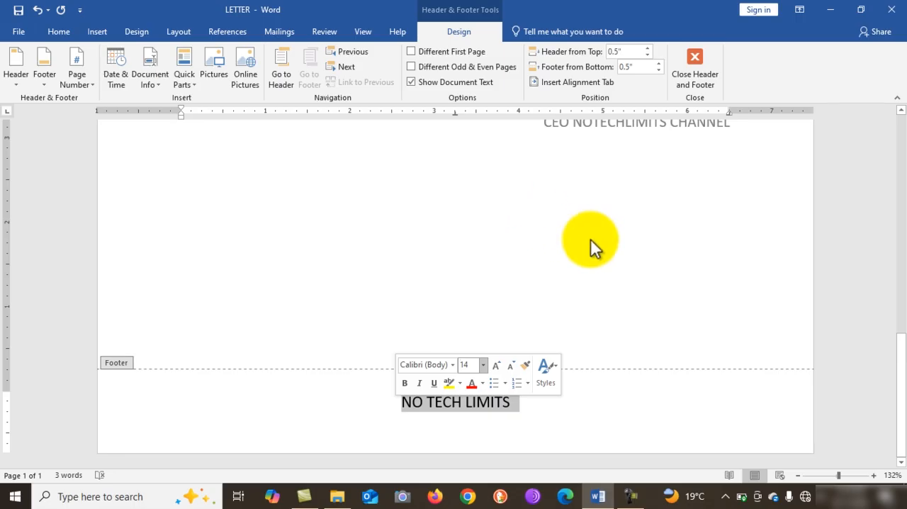
{"action": "scroll", "coordinate": [594, 248], "scroll_direction": "up", "scroll_amount": 10}
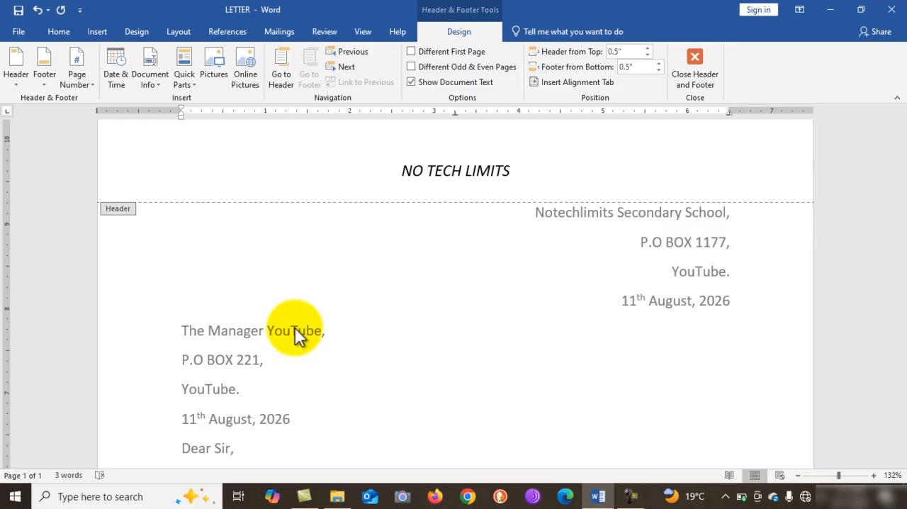
{"action": "triple_click", "coordinate": [297, 331]}
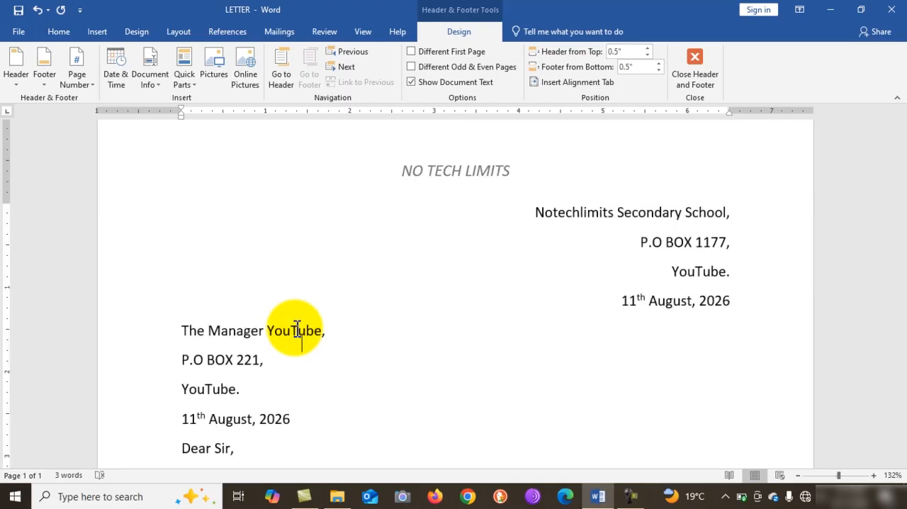
{"action": "left_click", "coordinate": [316, 370]}
Review the finished letter from header to footer, including the addresses, subject line, body paragraphs and signature.
{"action": "scroll", "coordinate": [316, 370], "scroll_direction": "down", "scroll_amount": 3}
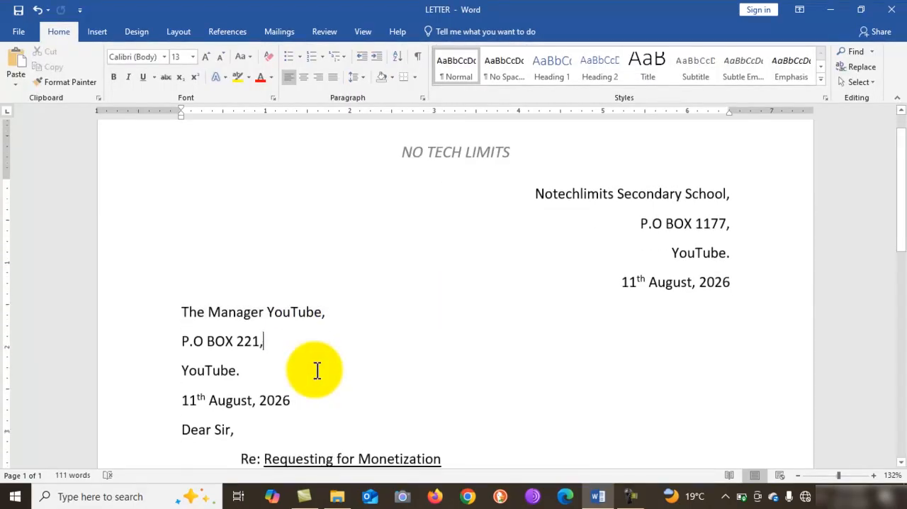
{"action": "scroll", "coordinate": [316, 370], "scroll_direction": "down", "scroll_amount": 6}
{"action": "scroll", "coordinate": [316, 370], "scroll_direction": "up", "scroll_amount": 5}
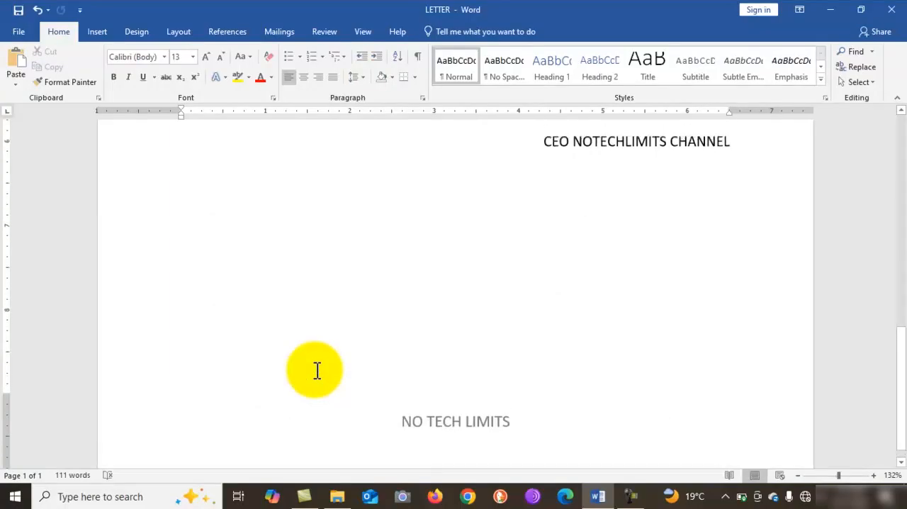
{"action": "scroll", "coordinate": [317, 371], "scroll_direction": "up", "scroll_amount": 5}
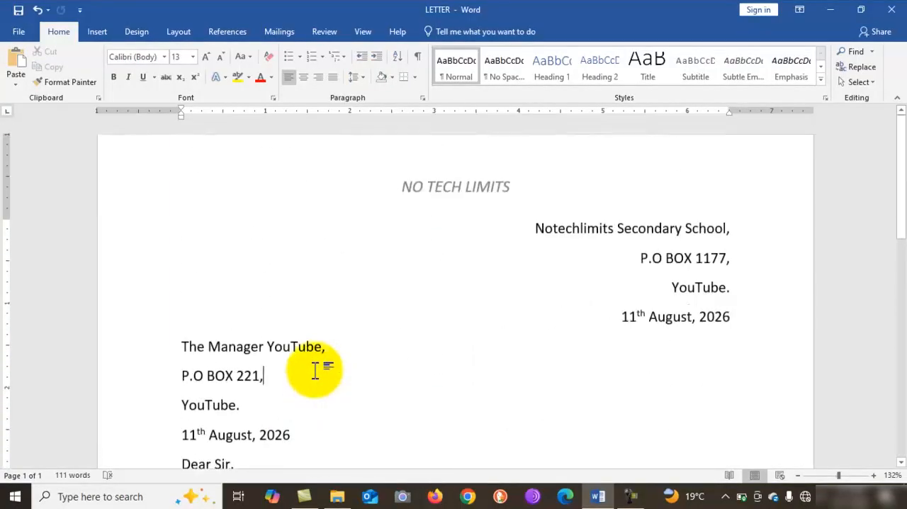
{"action": "scroll", "coordinate": [503, 389], "scroll_direction": "down", "scroll_amount": 3}
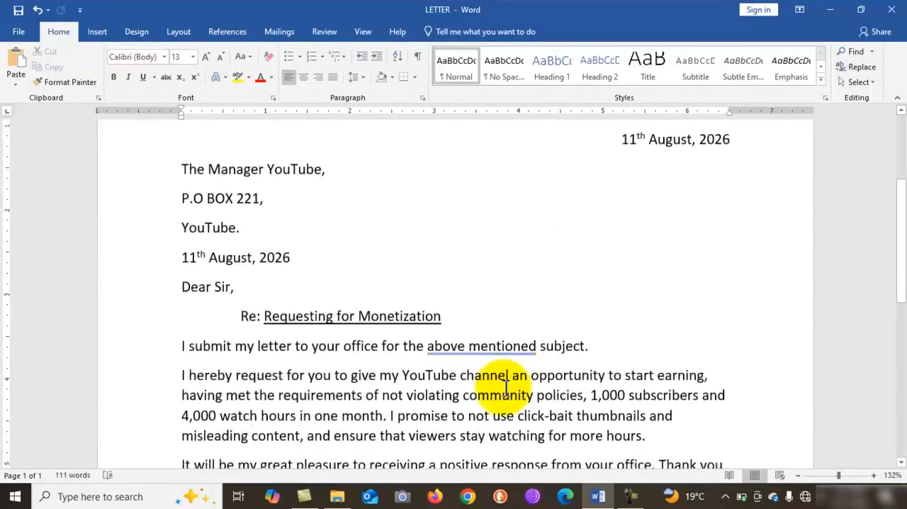
{"action": "scroll", "coordinate": [505, 388], "scroll_direction": "down", "scroll_amount": 4}
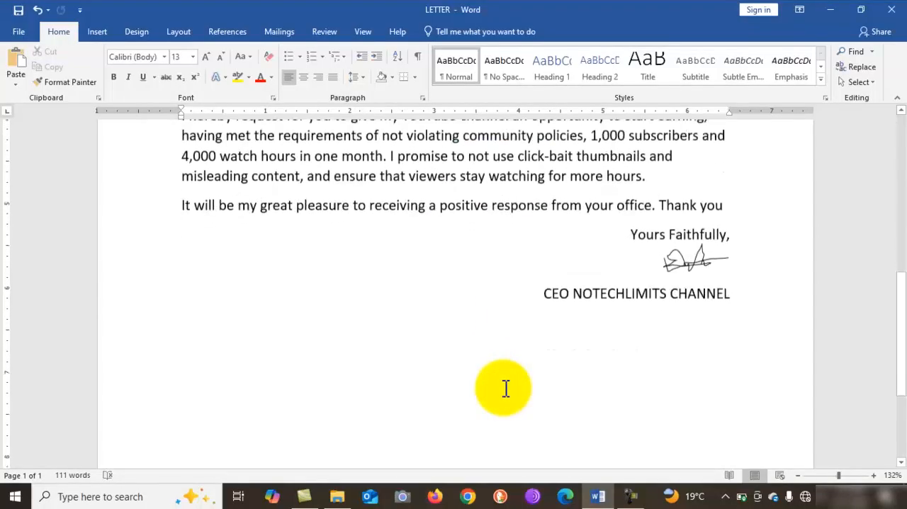
{"action": "scroll", "coordinate": [505, 389], "scroll_direction": "down", "scroll_amount": 6}
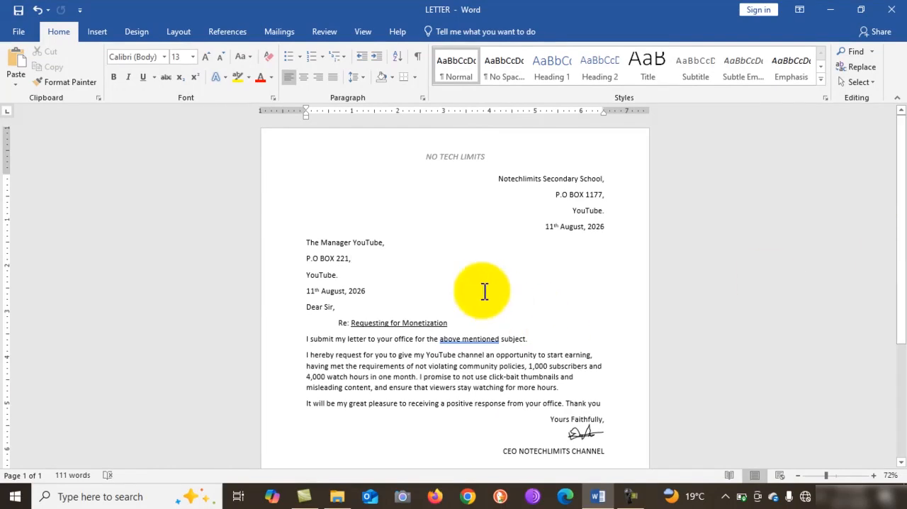
{"action": "scroll", "coordinate": [484, 291], "scroll_direction": "up", "scroll_amount": 3}
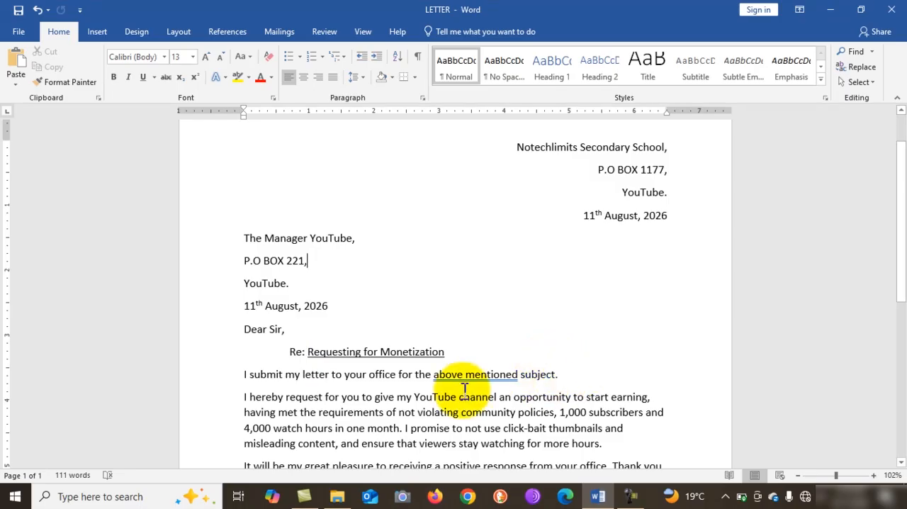
{"action": "scroll", "coordinate": [464, 389], "scroll_direction": "down", "scroll_amount": 4}
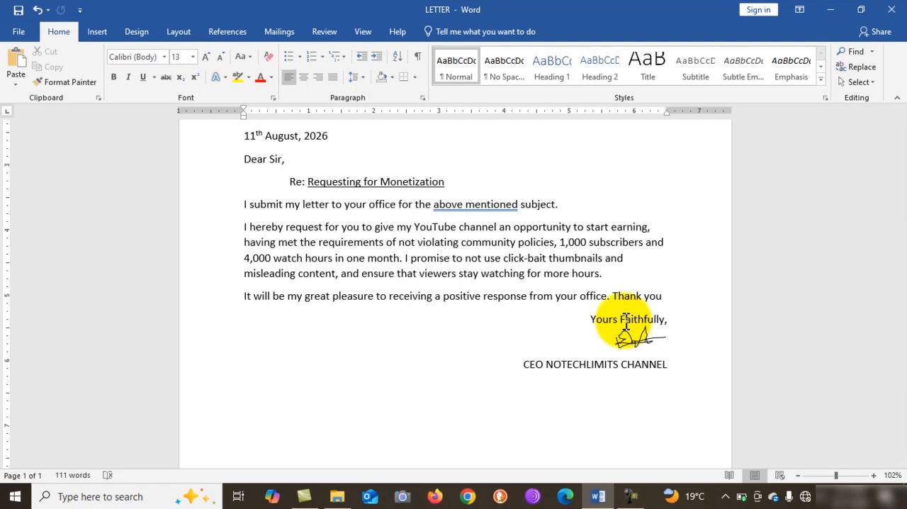
{"action": "scroll", "coordinate": [626, 320], "scroll_direction": "up", "scroll_amount": 1}
{"action": "scroll", "coordinate": [627, 320], "scroll_direction": "up", "scroll_amount": 3}
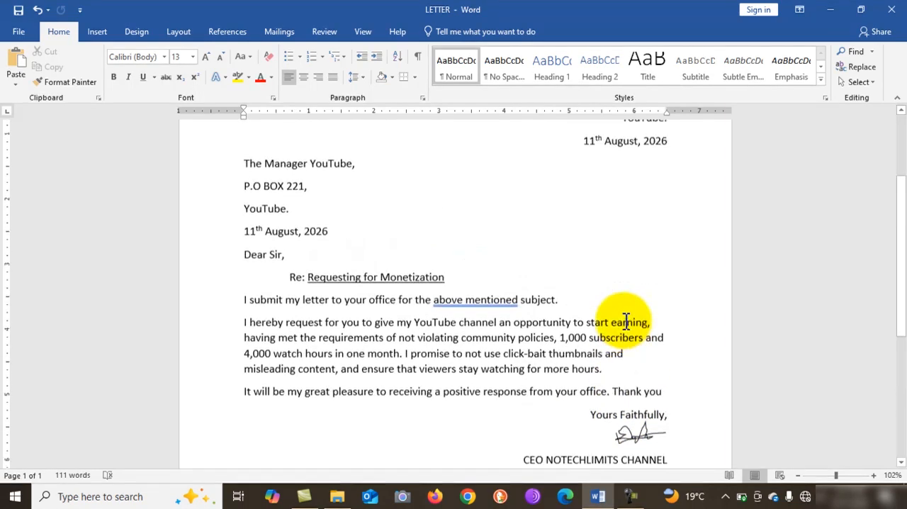
{"action": "scroll", "coordinate": [627, 320], "scroll_direction": "up", "scroll_amount": 1}
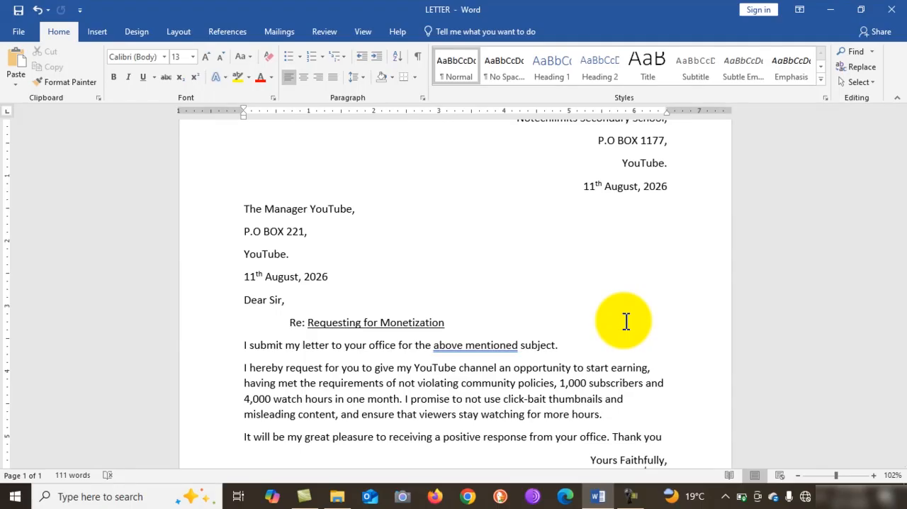
{"action": "scroll", "coordinate": [626, 321], "scroll_direction": "up", "scroll_amount": 2}
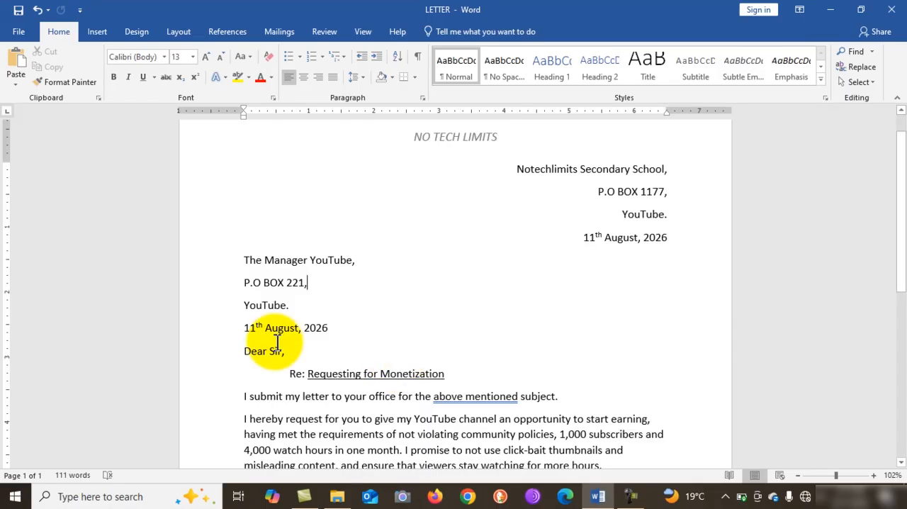
{"action": "scroll", "coordinate": [276, 342], "scroll_direction": "down", "scroll_amount": 3}
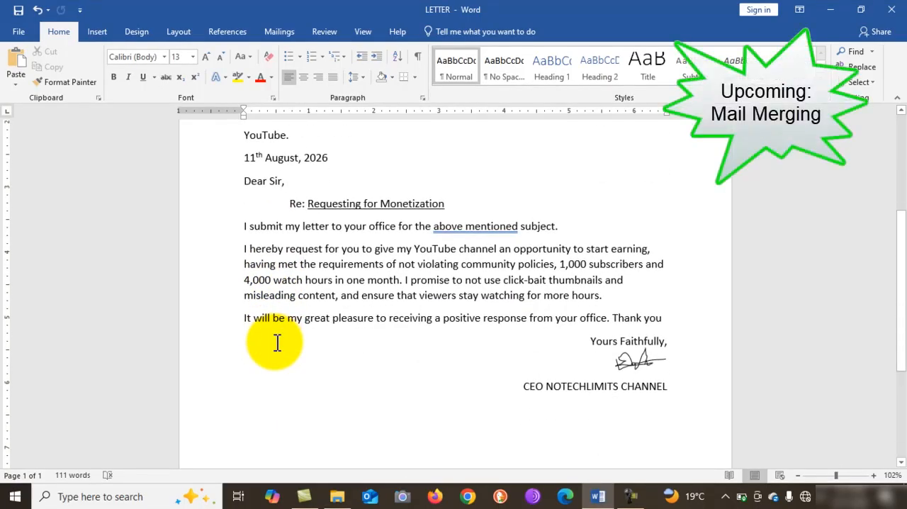
Look over the recipient's address, date and salutation, and bring up the mail merge commands.
{"action": "left_click", "coordinate": [277, 342]}
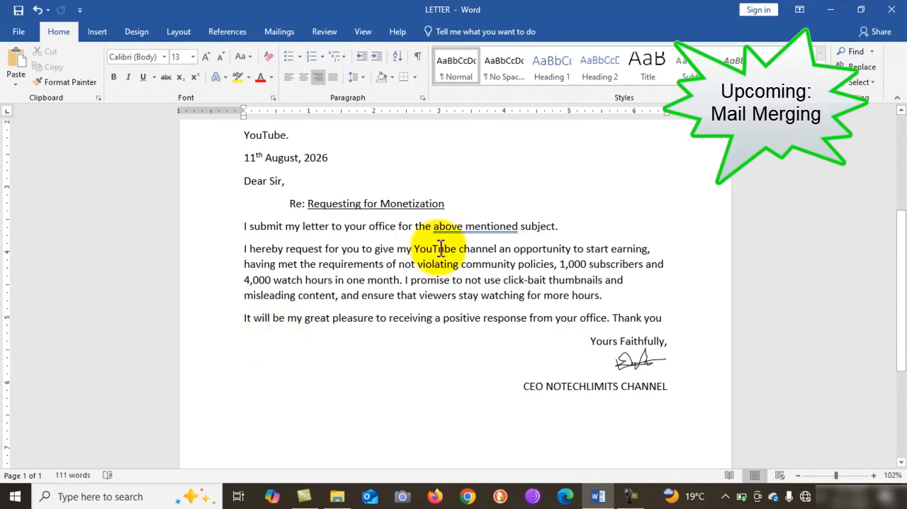
{"action": "scroll", "coordinate": [440, 244], "scroll_direction": "up", "scroll_amount": 1}
{"action": "scroll", "coordinate": [440, 244], "scroll_direction": "up", "scroll_amount": 2}
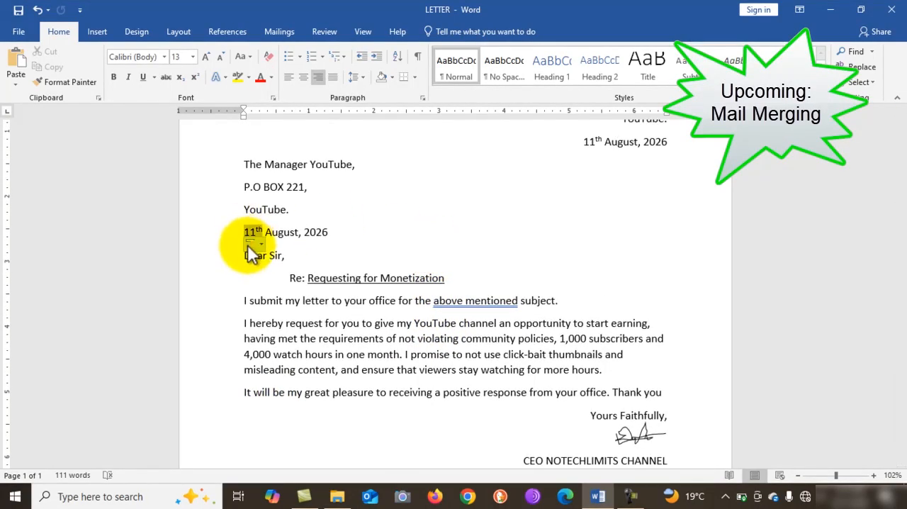
{"action": "left_click", "coordinate": [308, 257]}
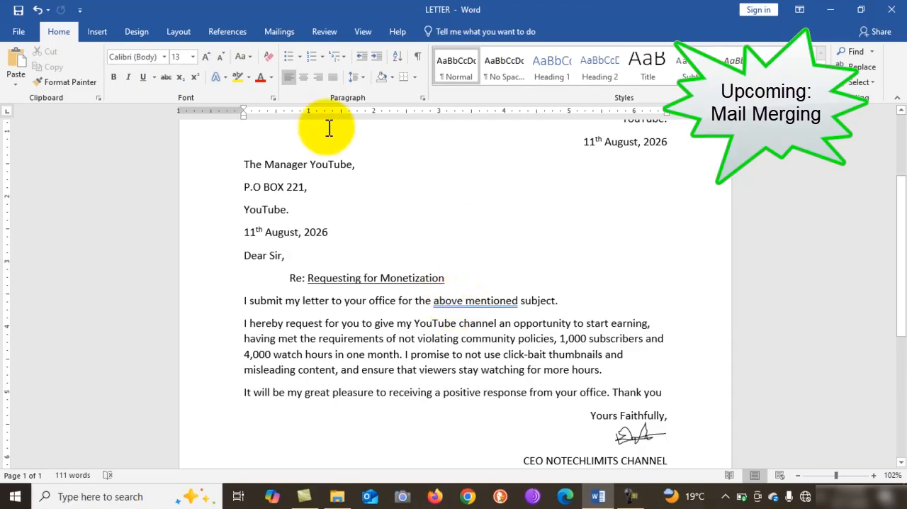
{"action": "left_click", "coordinate": [281, 33]}
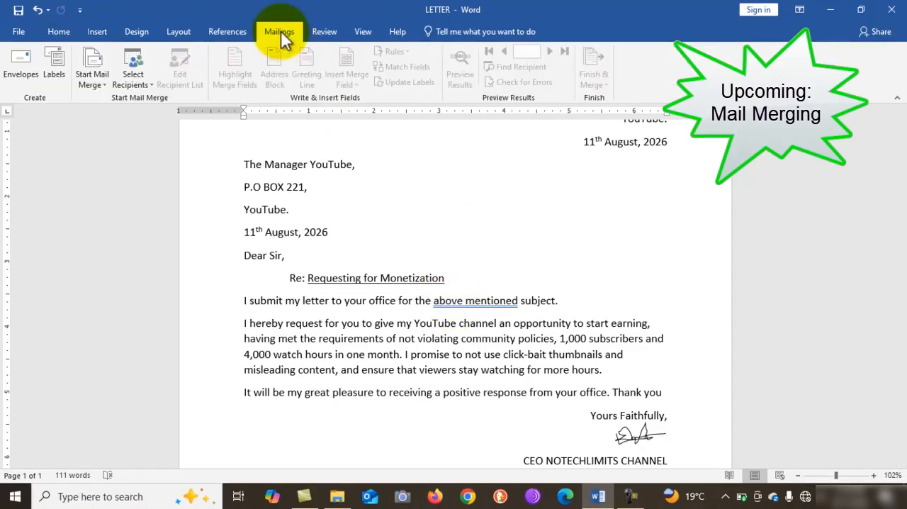